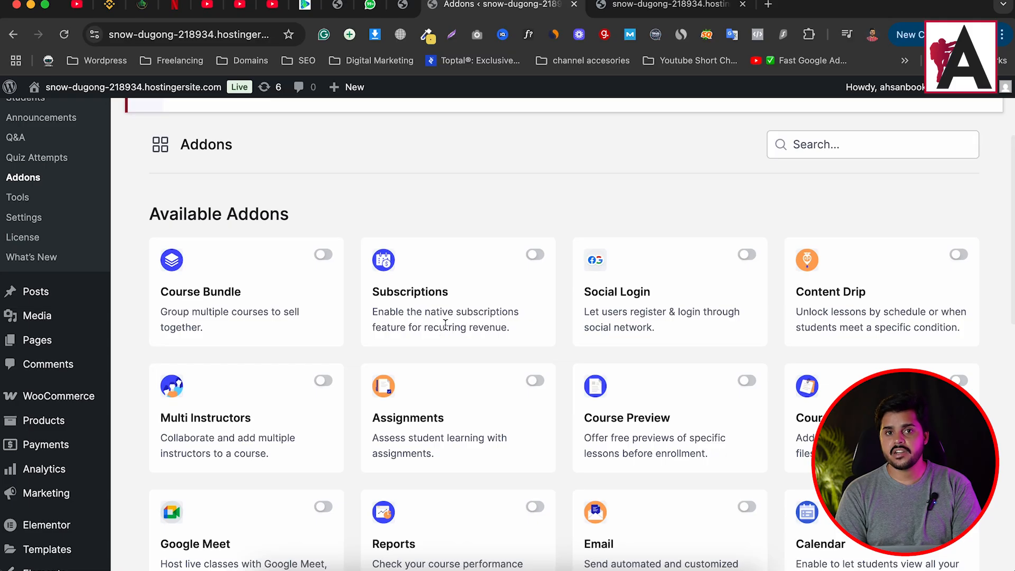
scroll(446, 329, down, 3)
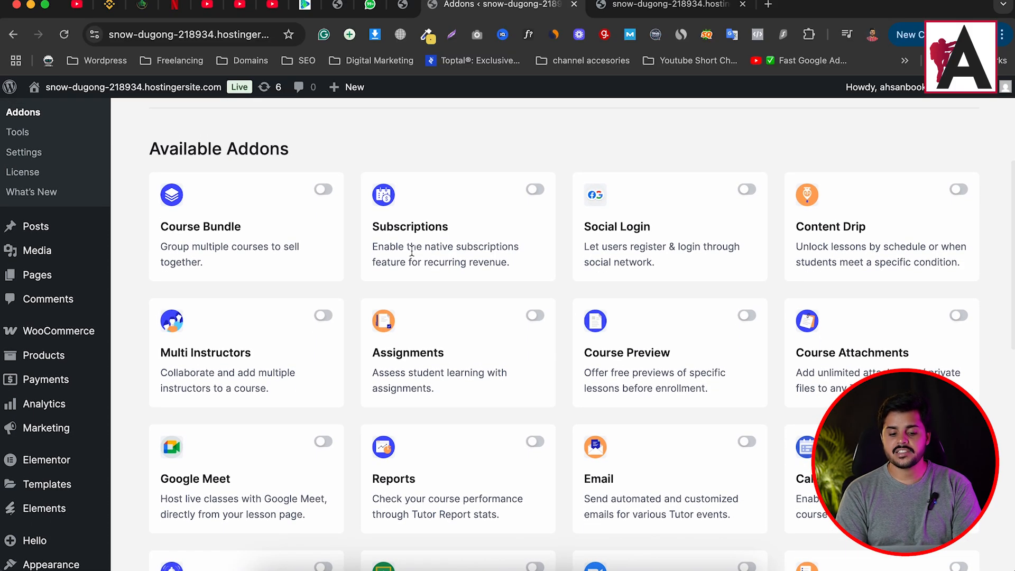
drag(373, 227, 519, 268)
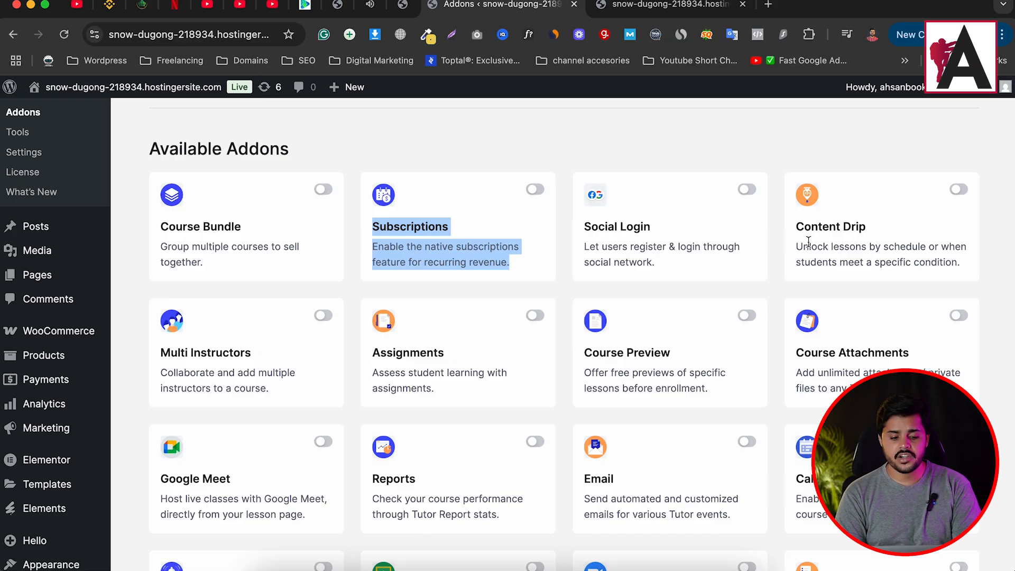
click(166, 372)
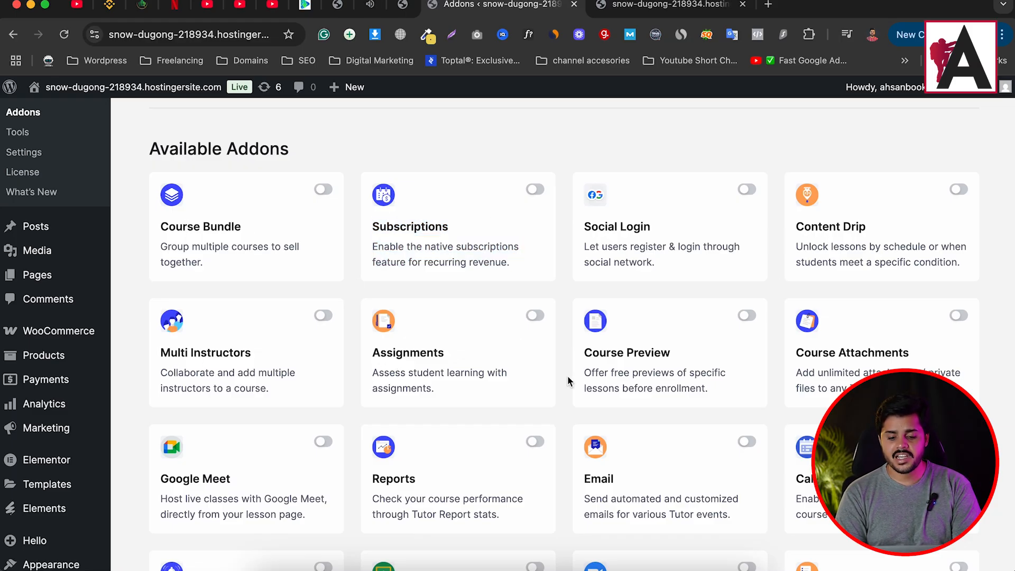
drag(583, 371, 724, 397)
scroll(724, 397, down, 10)
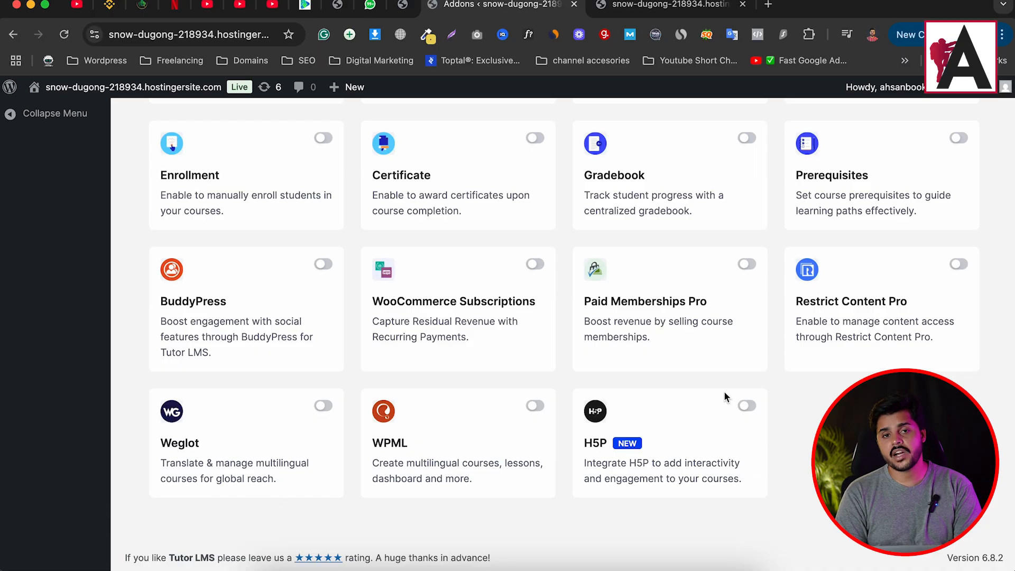
scroll(724, 391, up, 10)
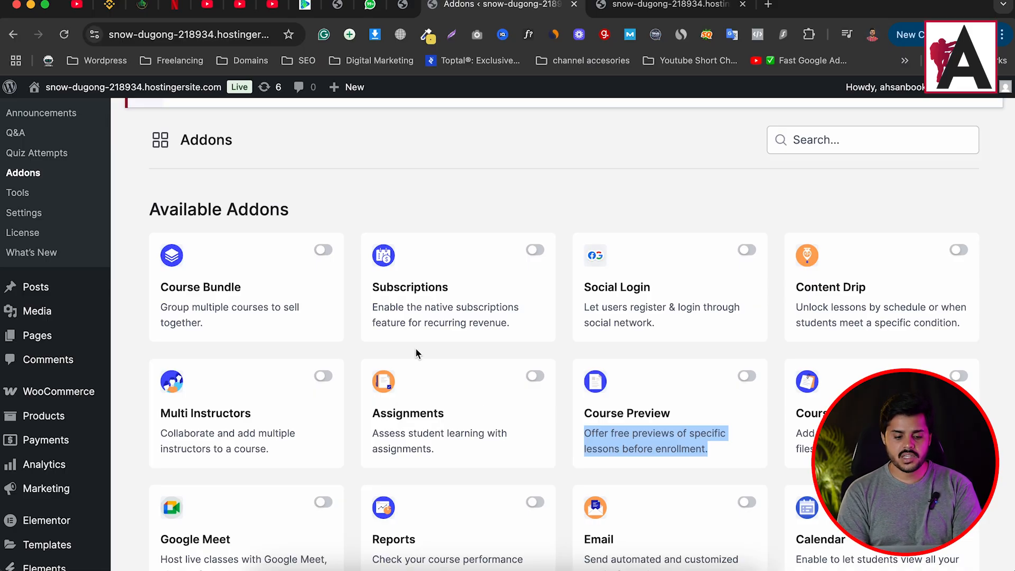
scroll(416, 353, down, 8)
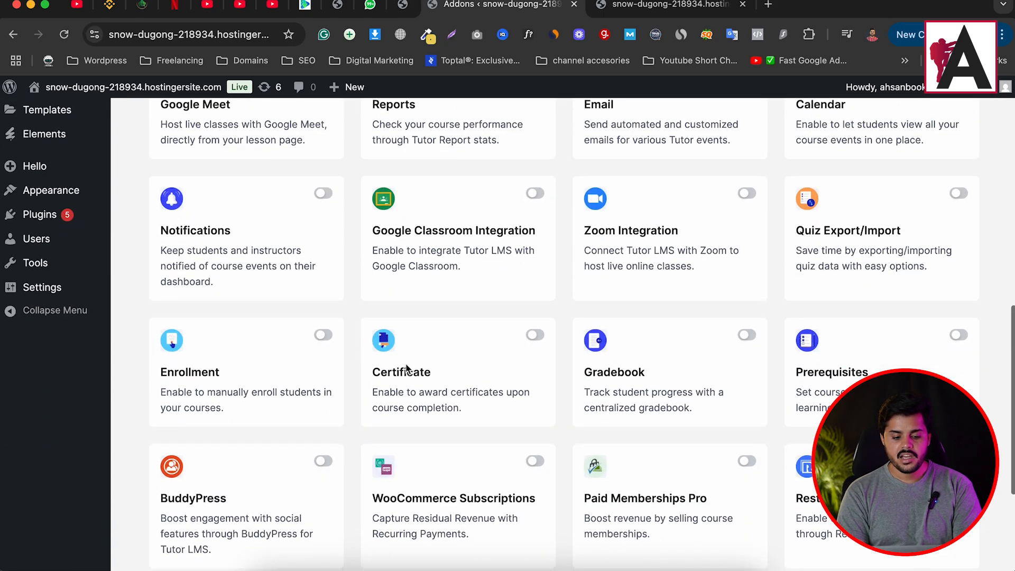
scroll(241, 426, down, 5)
scroll(240, 425, up, 10)
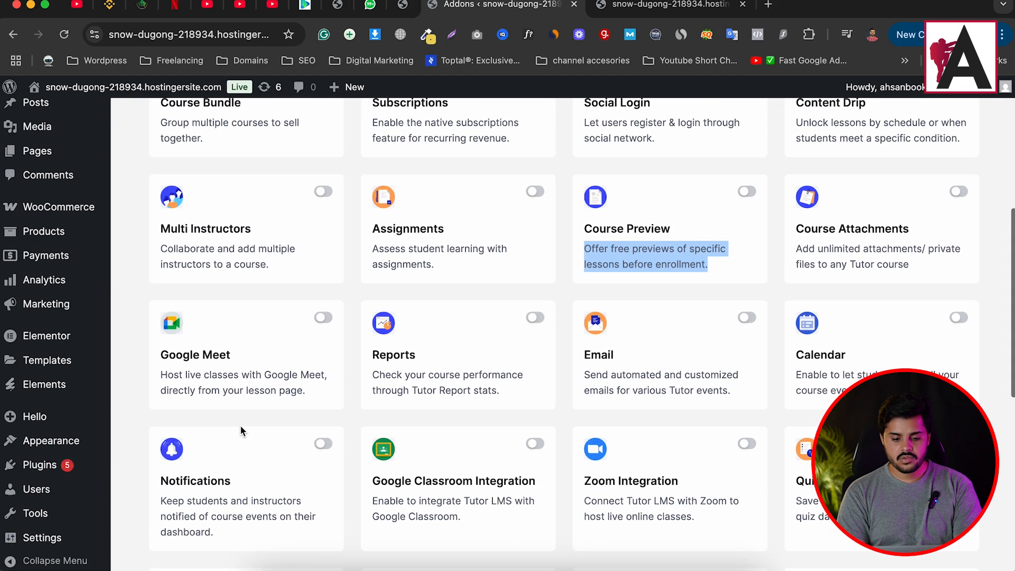
scroll(240, 425, up, 1)
scroll(240, 425, up, 2)
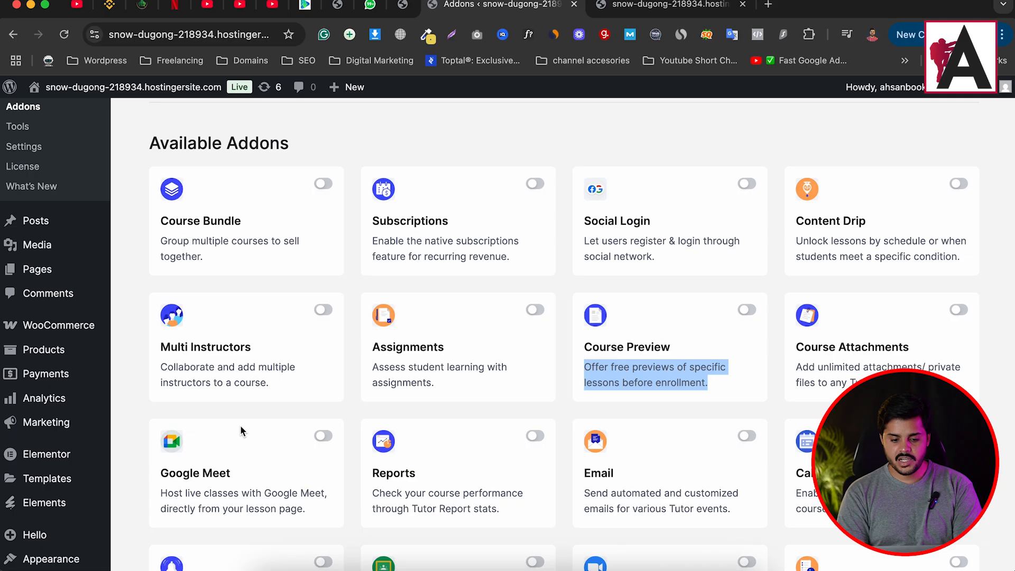
scroll(241, 426, down, 2)
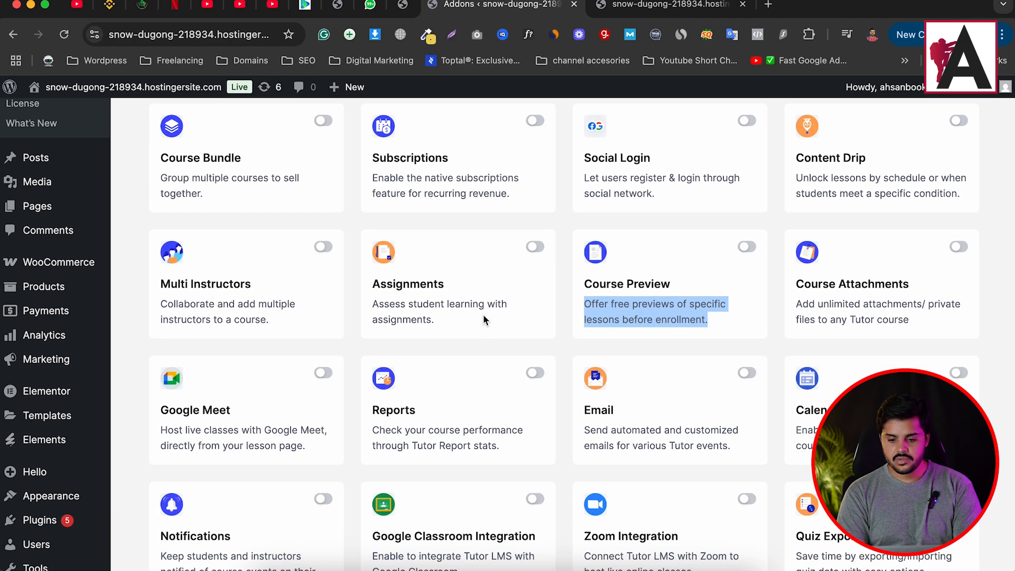
click(481, 303)
scroll(481, 302, up, 3)
scroll(481, 303, down, 6)
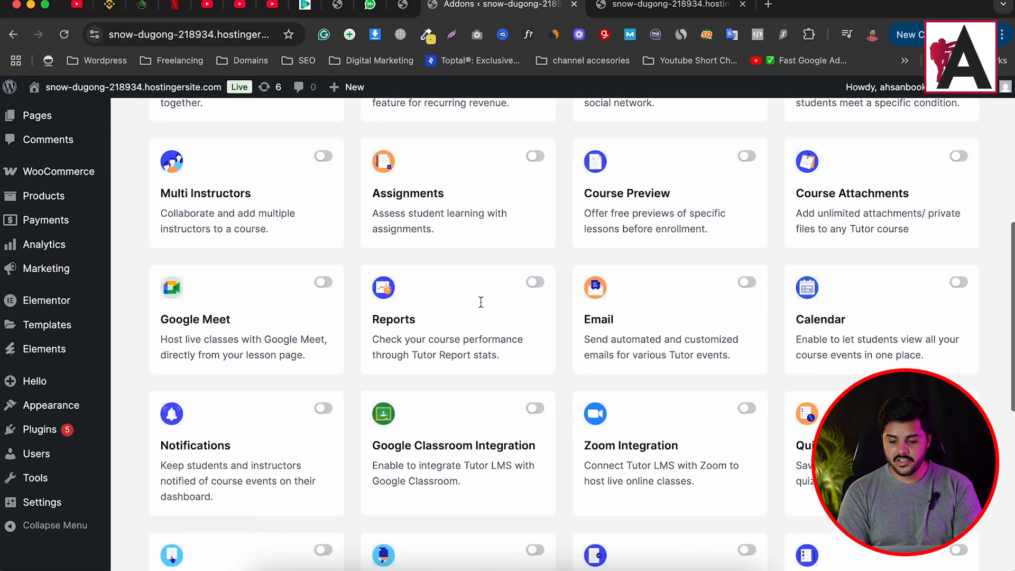
scroll(480, 303, down, 4)
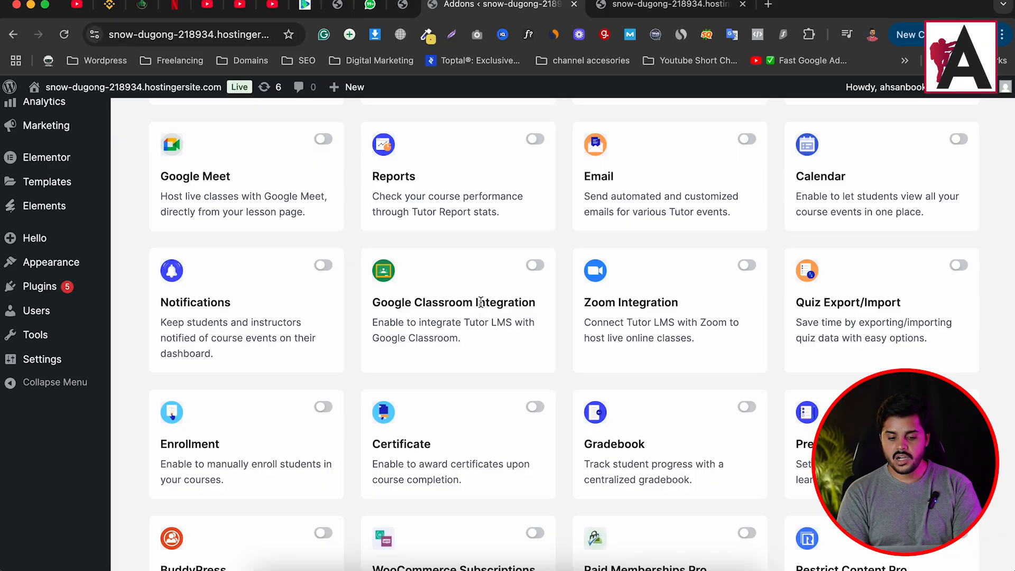
scroll(480, 302, down, 5)
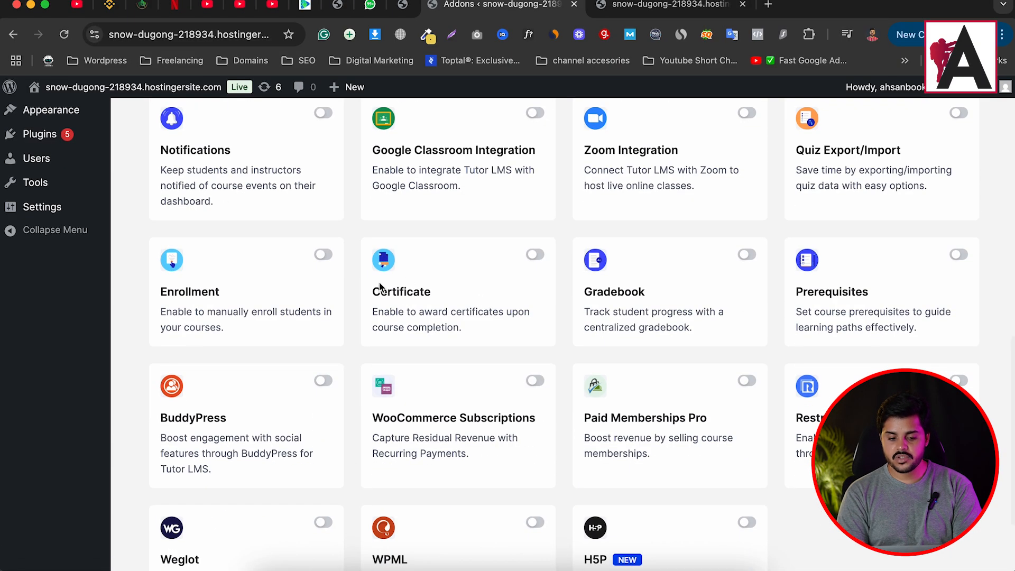
drag(375, 297, 502, 331)
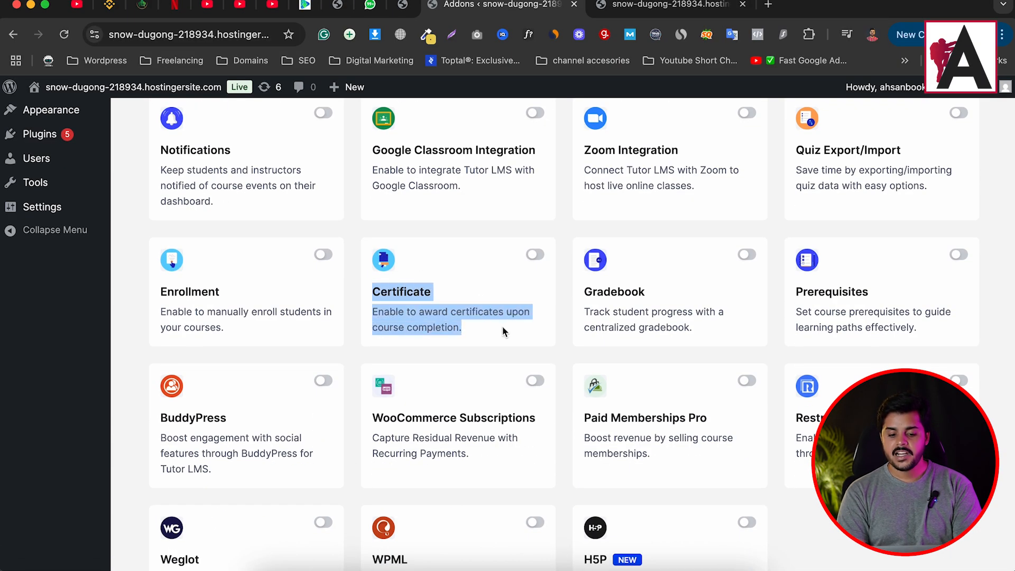
click(502, 326)
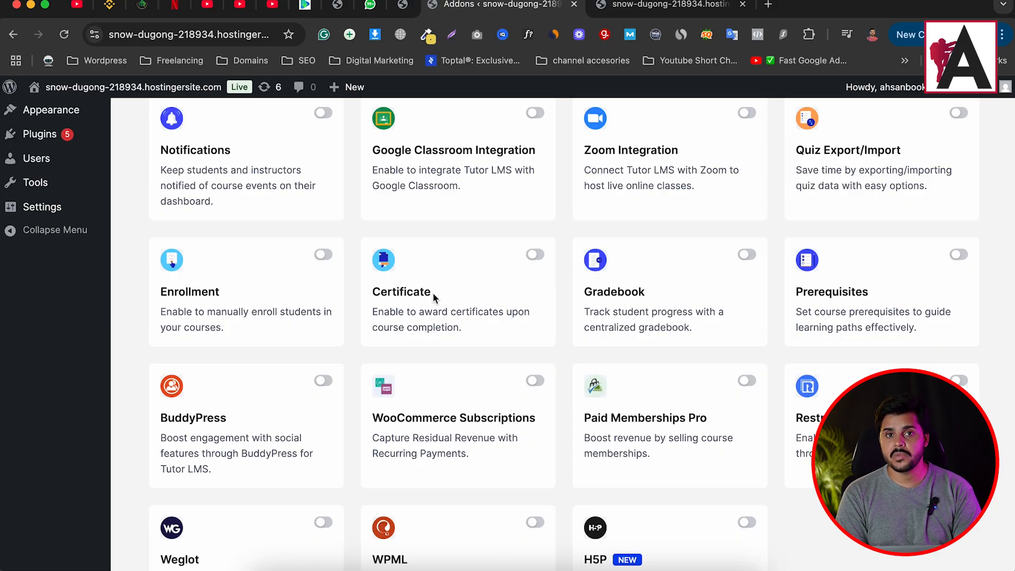
scroll(432, 292, up, 4)
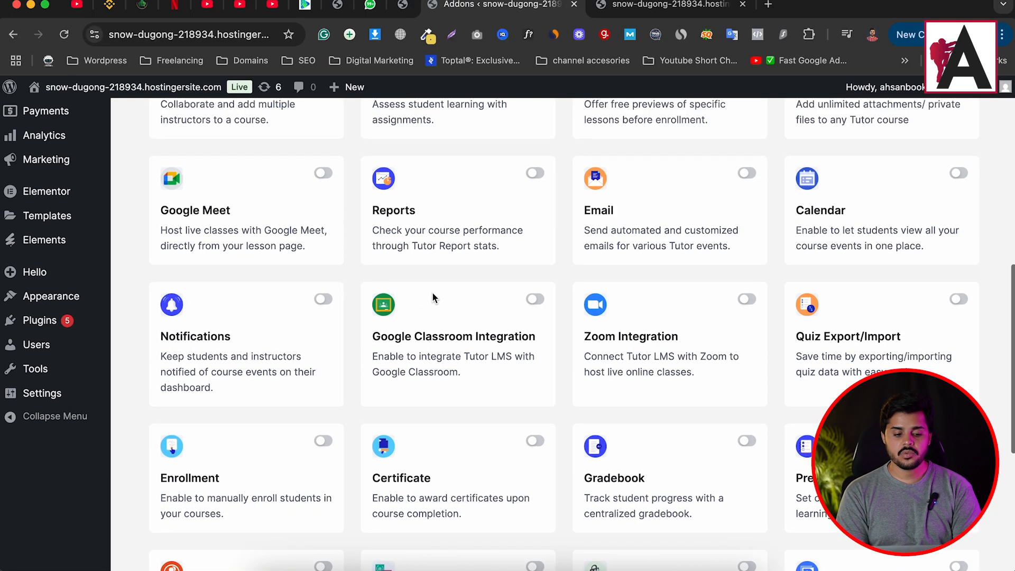
mouse_move(66, 320)
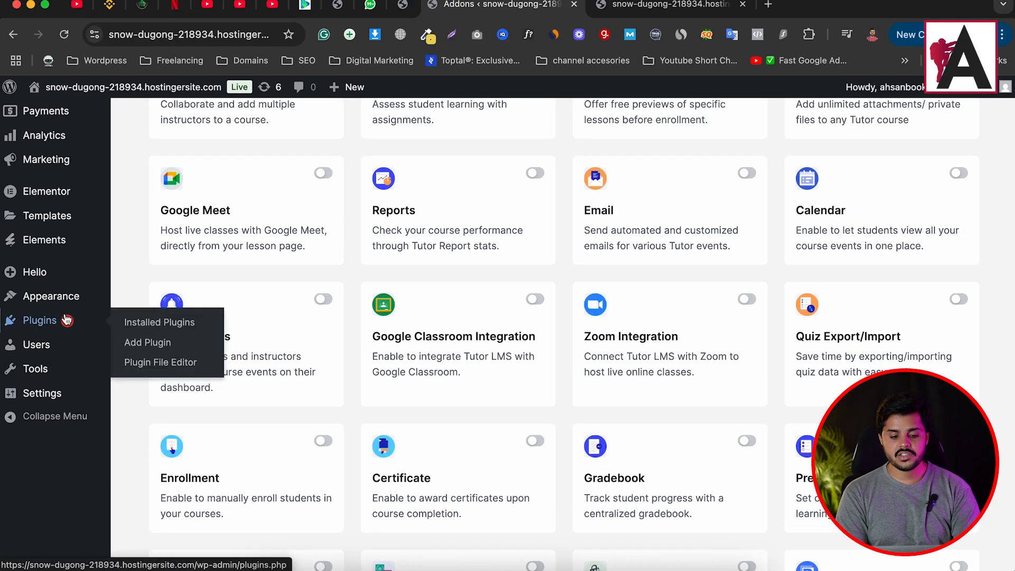
- Upload tutor-lms-certificate-builder-1.1.3-wirvlt.zip from the Desktop, install it, and activate the plugin
super+click(161, 343)
click(698, 5)
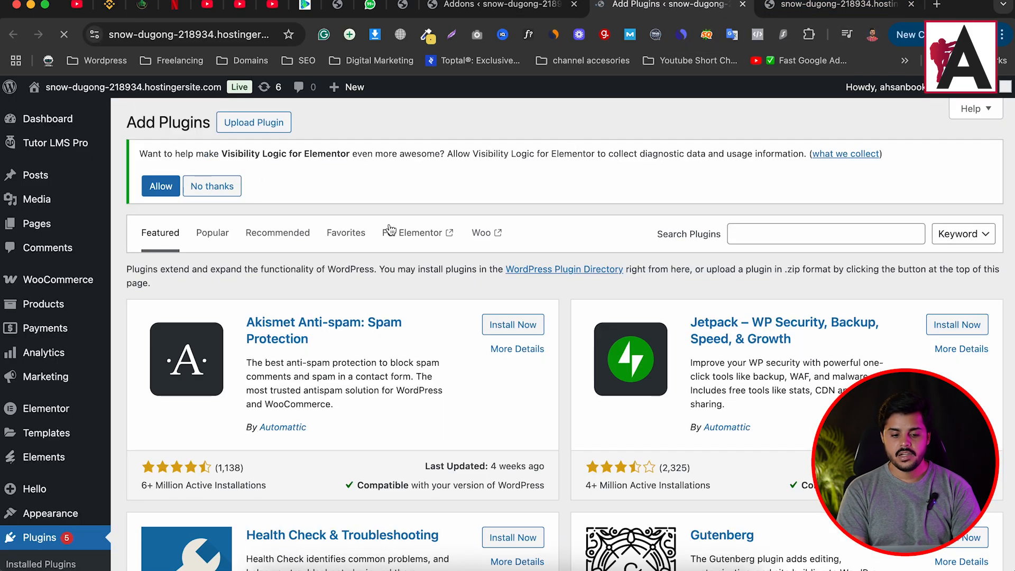
click(254, 122)
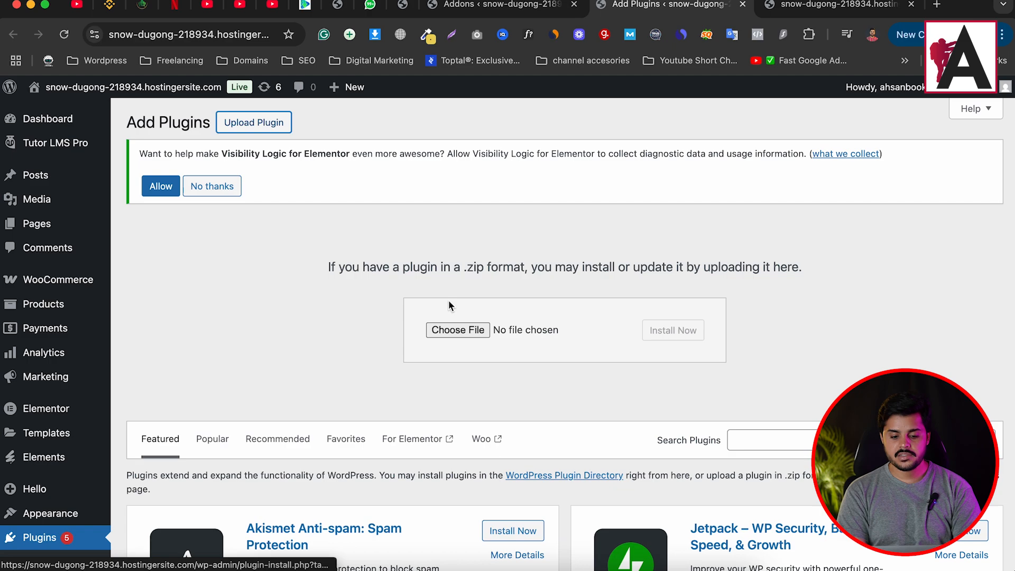
click(471, 331)
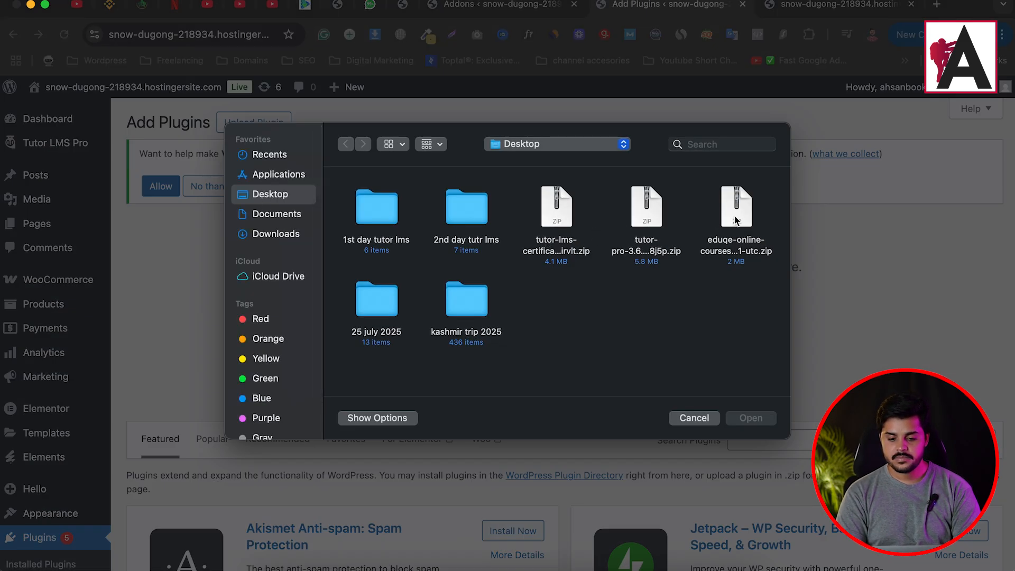
double_click(559, 217)
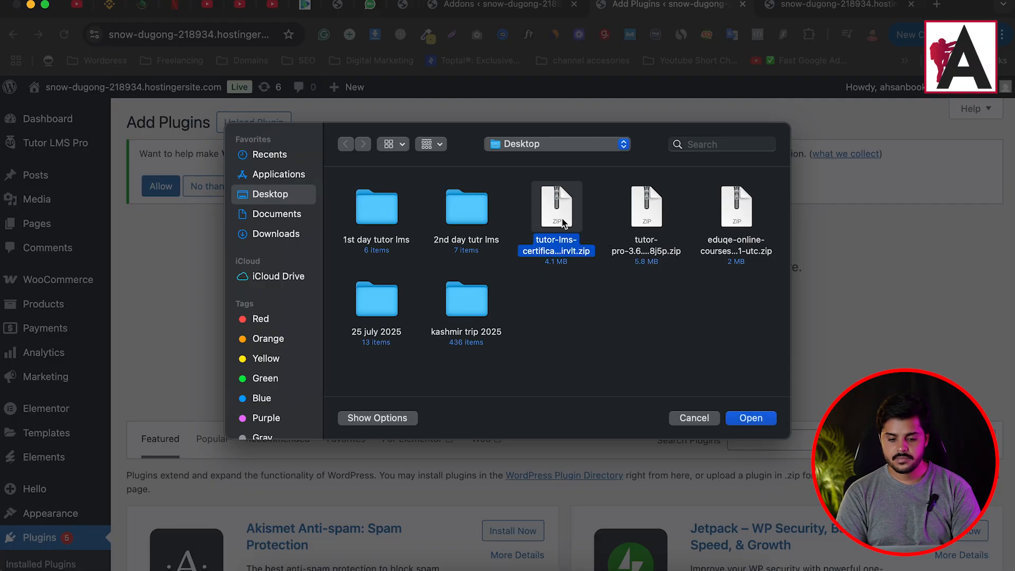
click(673, 330)
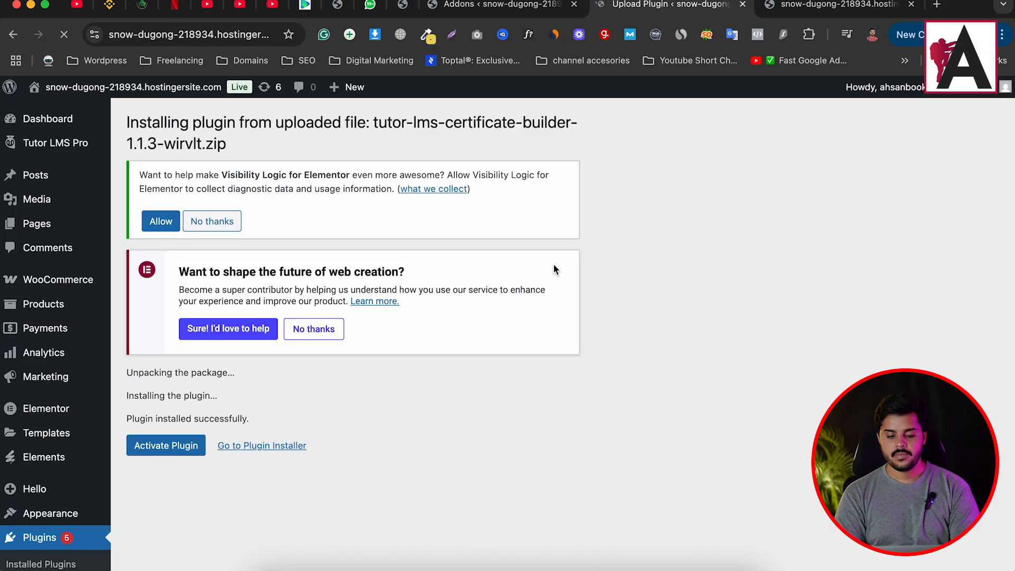
click(174, 454)
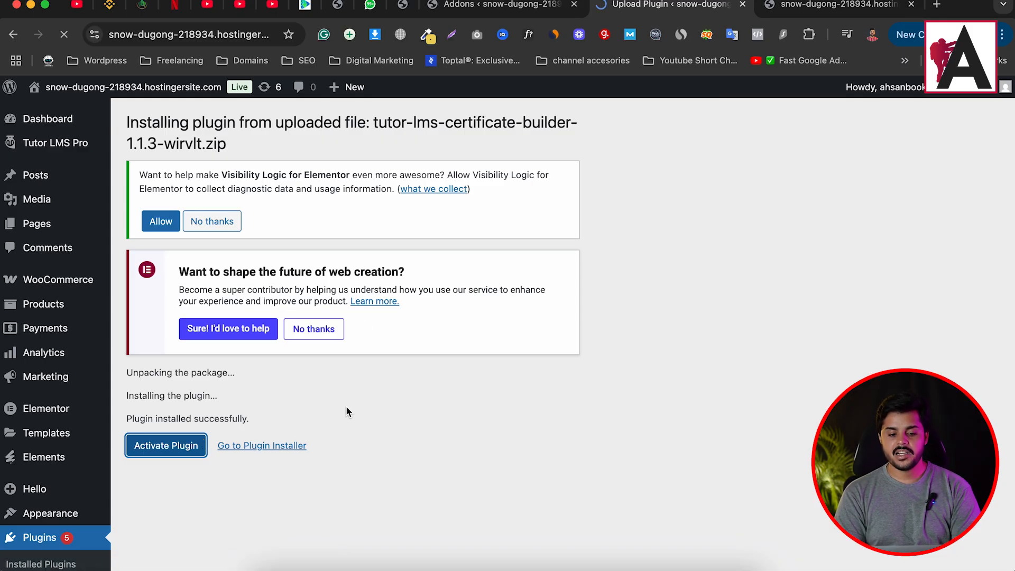
scroll(126, 410, down, 4)
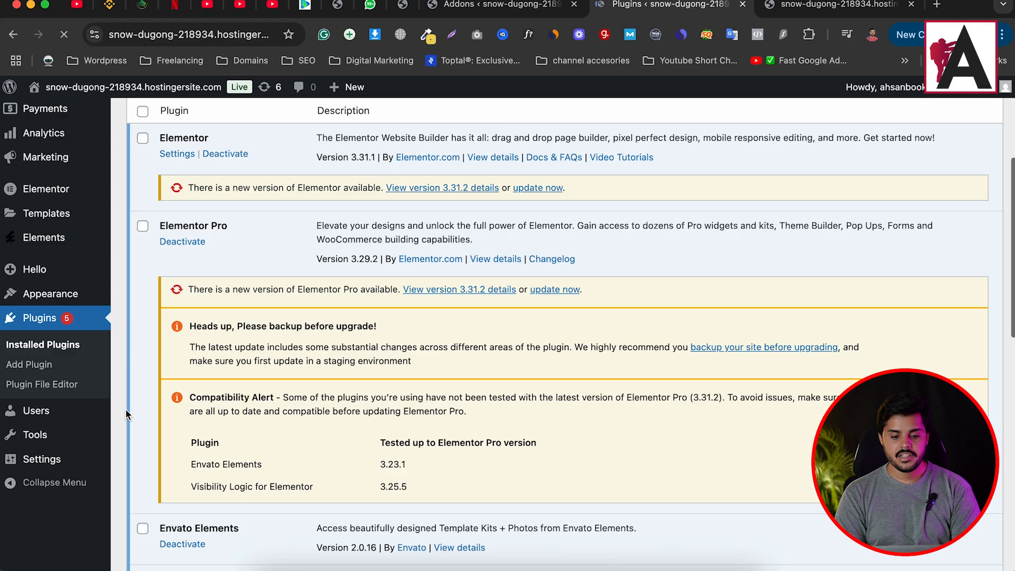
- Switch on the Certificate addon on the Tutor LMS Addons page and reload the page
click(502, 6)
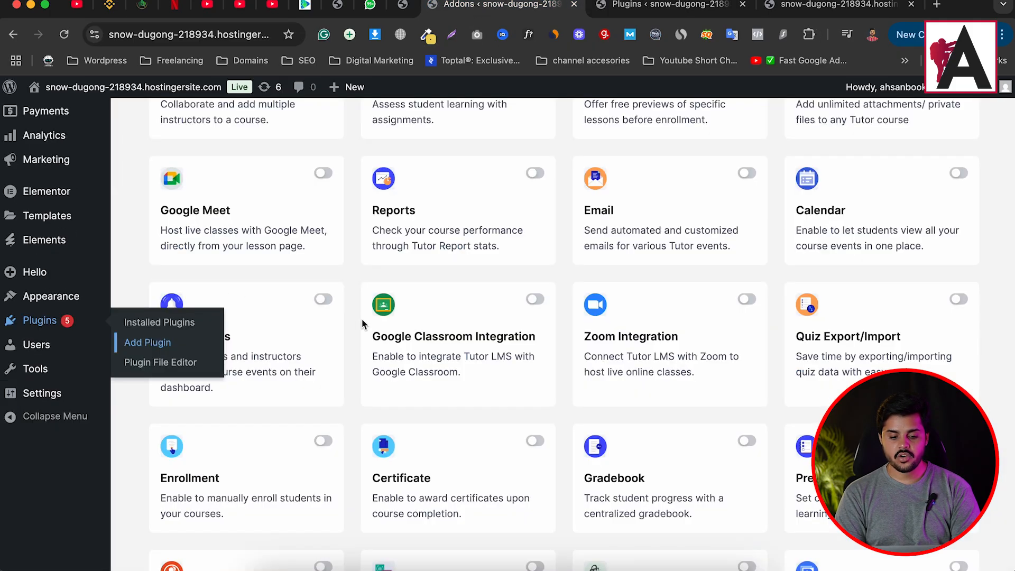
click(537, 448)
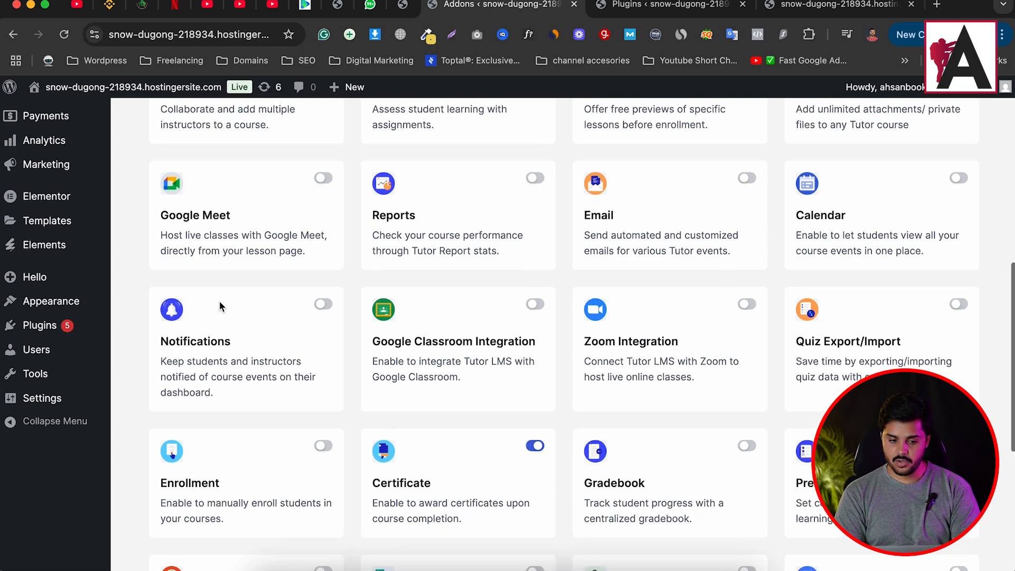
scroll(219, 300, up, 10)
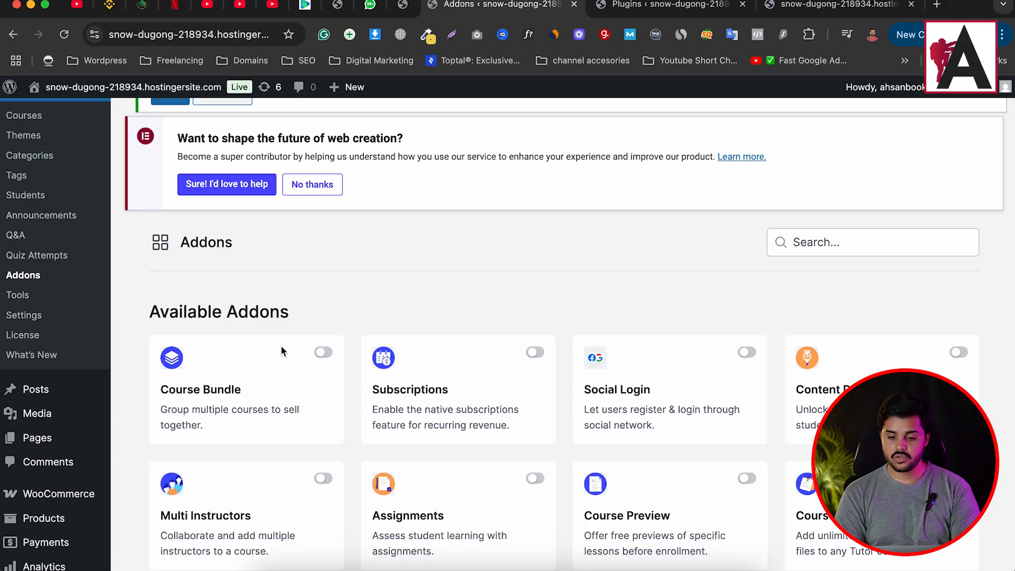
click(14, 34)
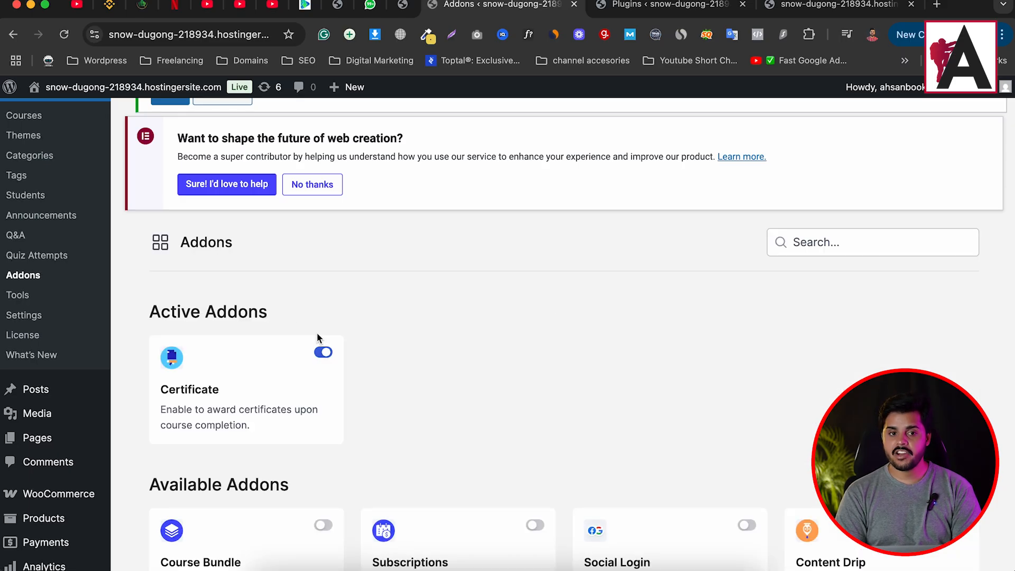
- Scroll through the addons to confirm Certificate is listed under Active Addons
scroll(317, 337, down, 3)
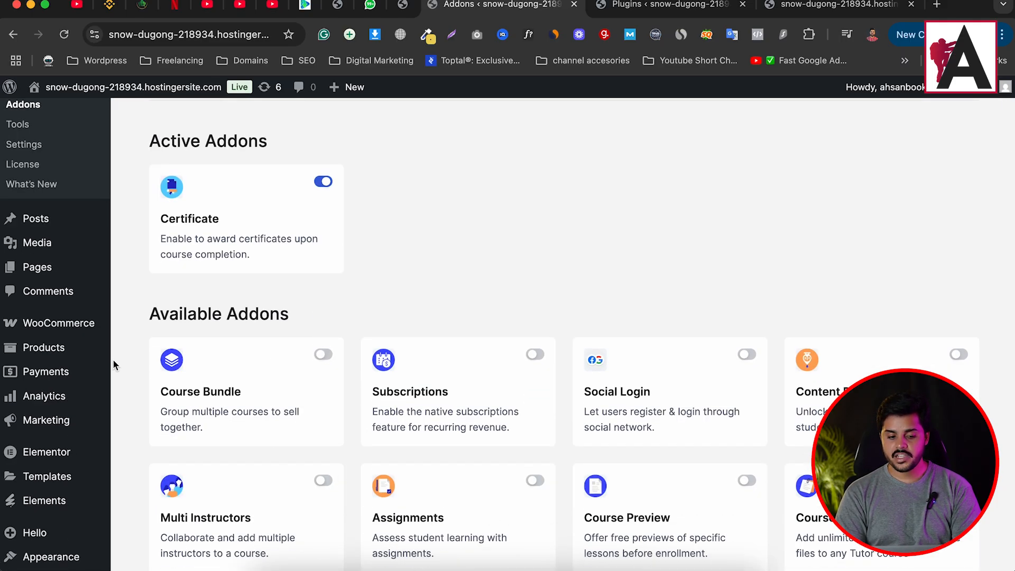
drag(149, 140, 248, 141)
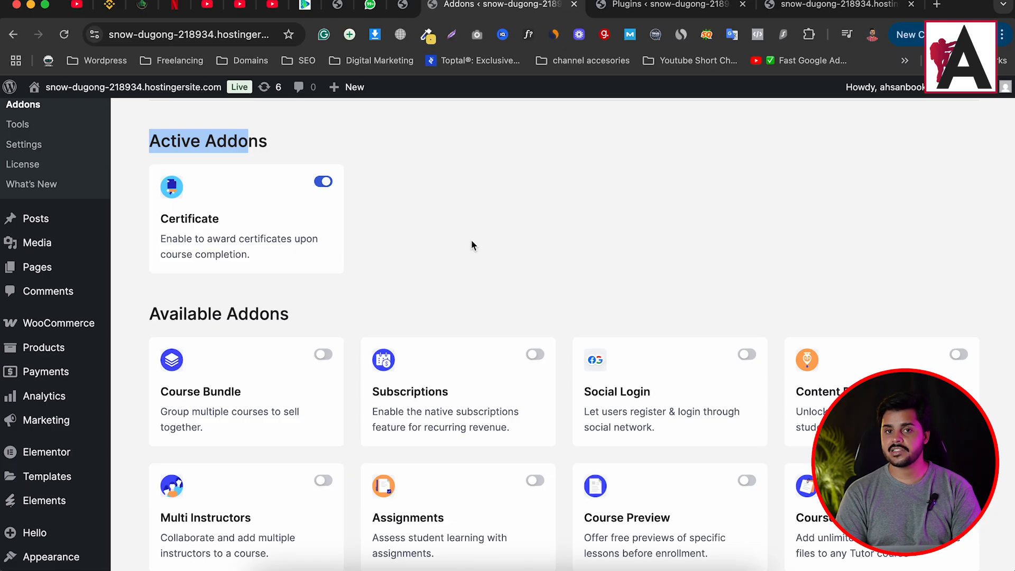
scroll(470, 241, up, 3)
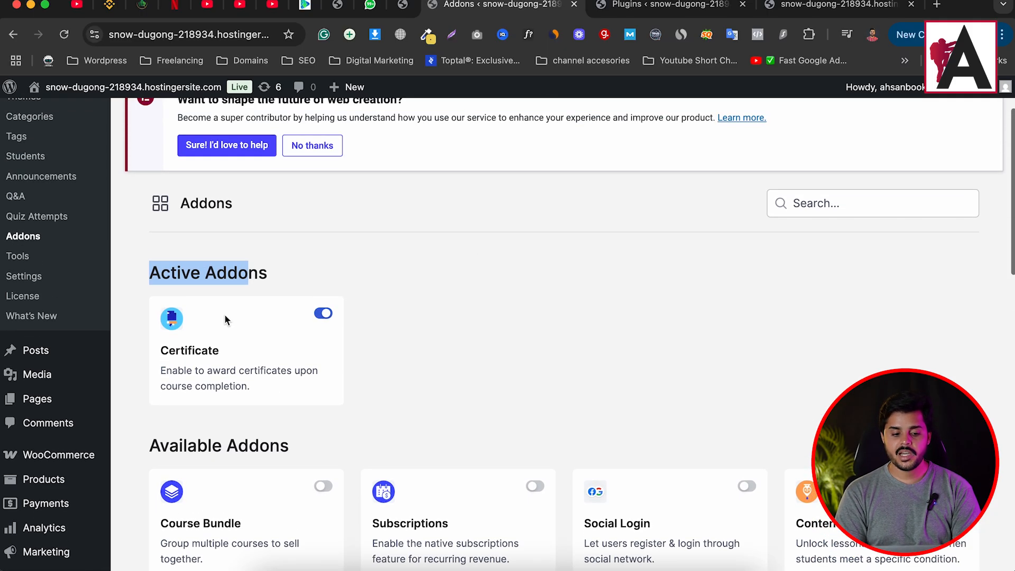
scroll(264, 357, up, 1)
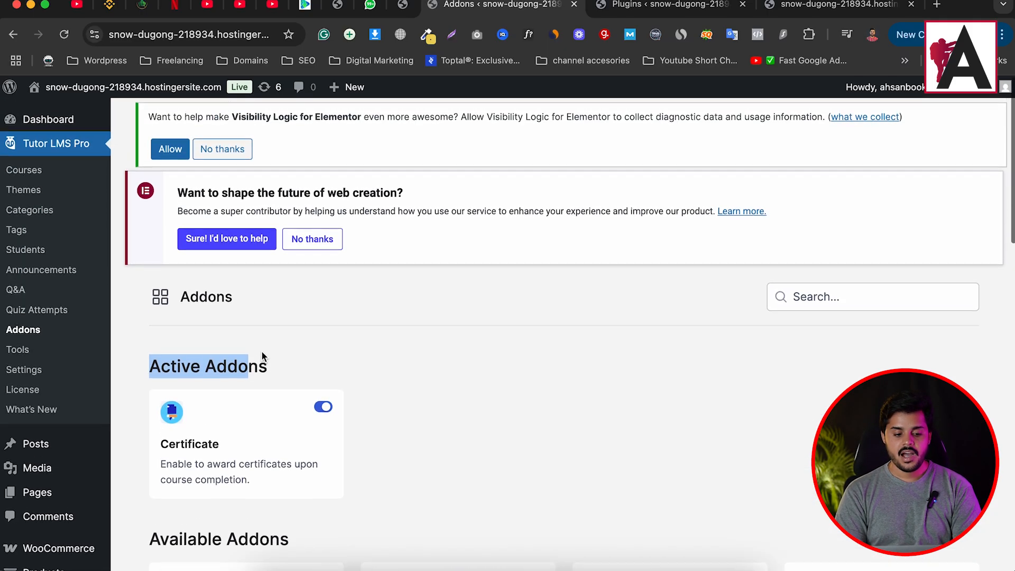
scroll(262, 353, down, 8)
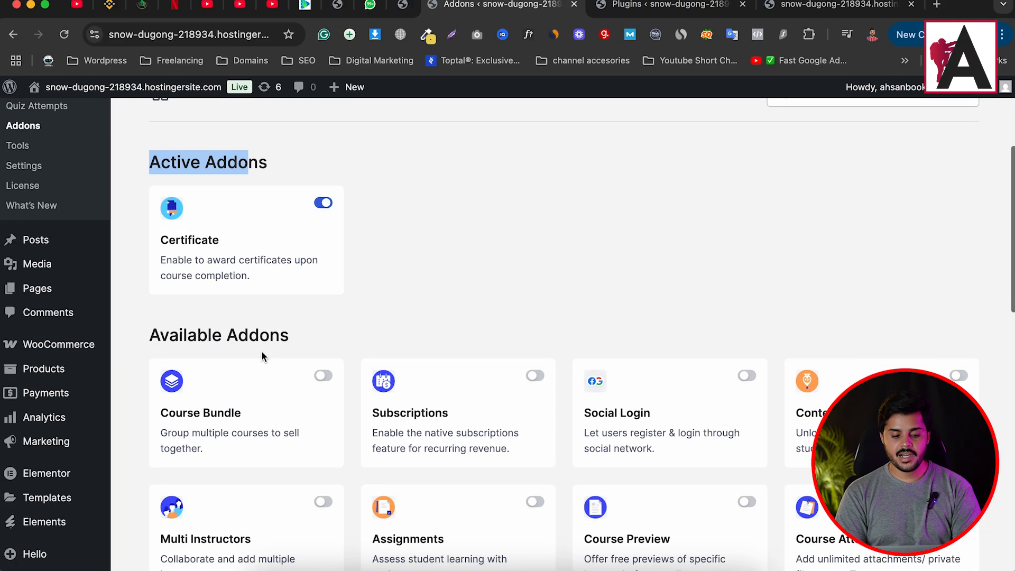
scroll(261, 350, up, 3)
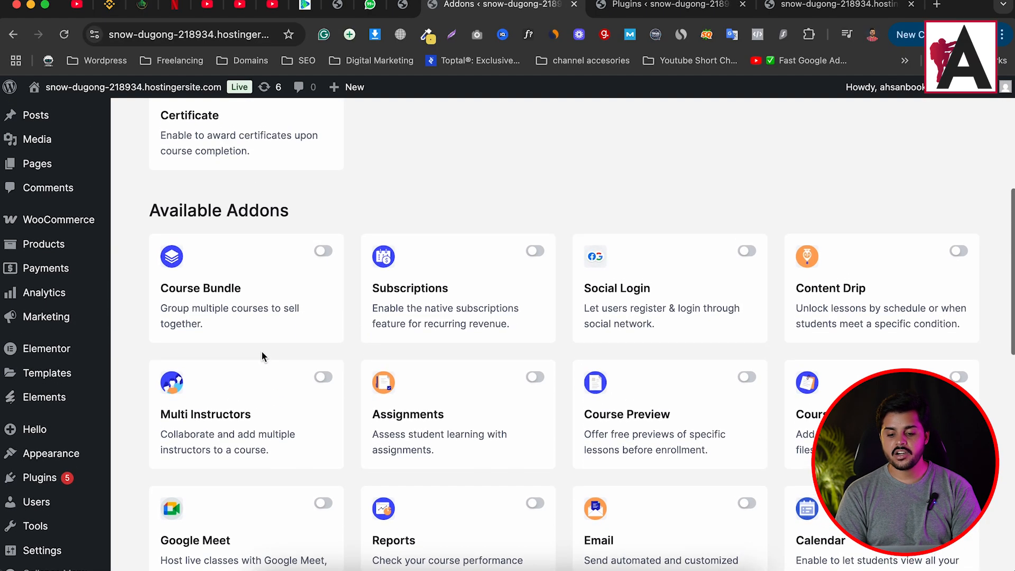
scroll(261, 351, up, 2)
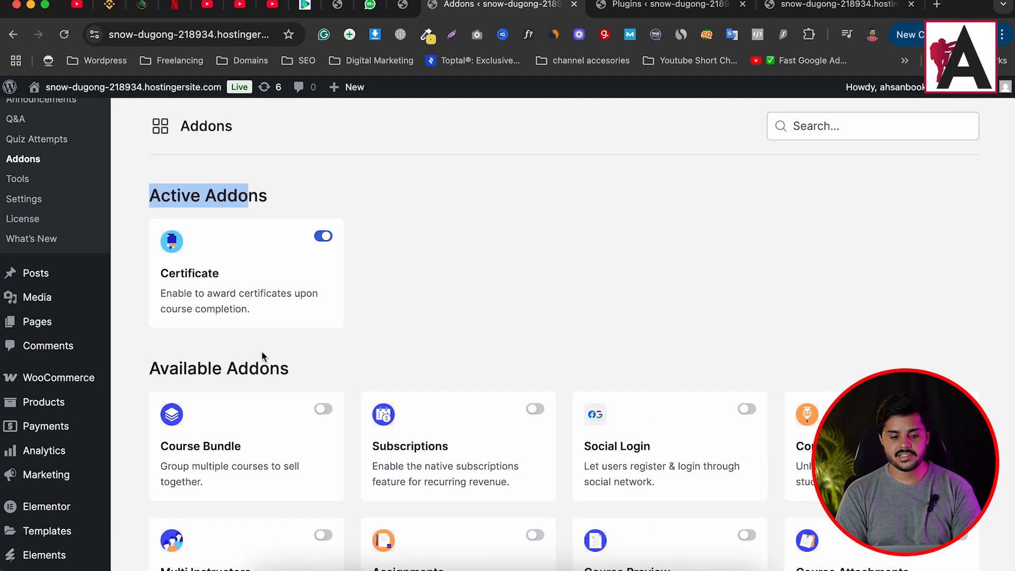
scroll(261, 350, up, 1)
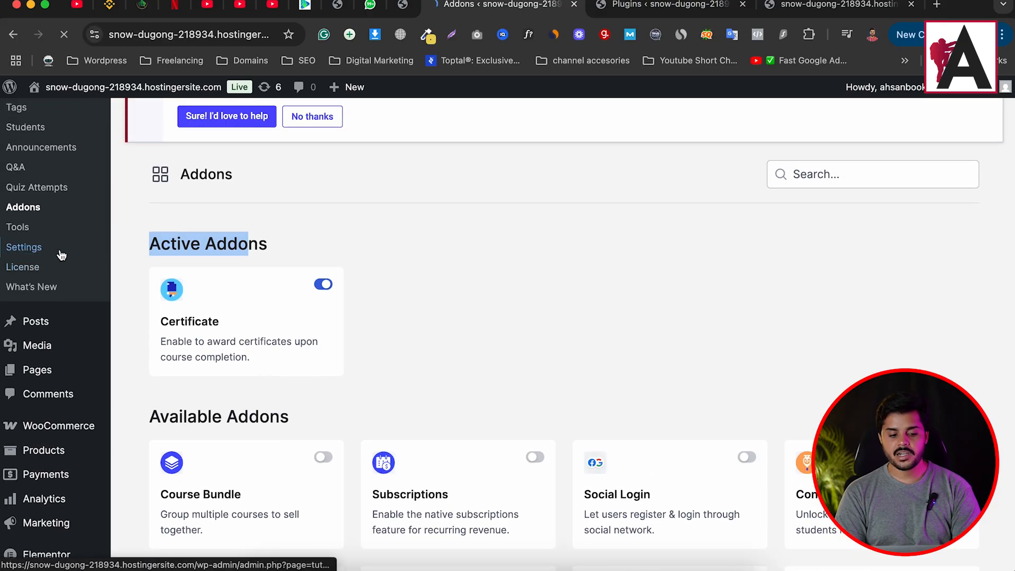
- Open the Tutor LMS Settings and go to the Certificate section
click(24, 259)
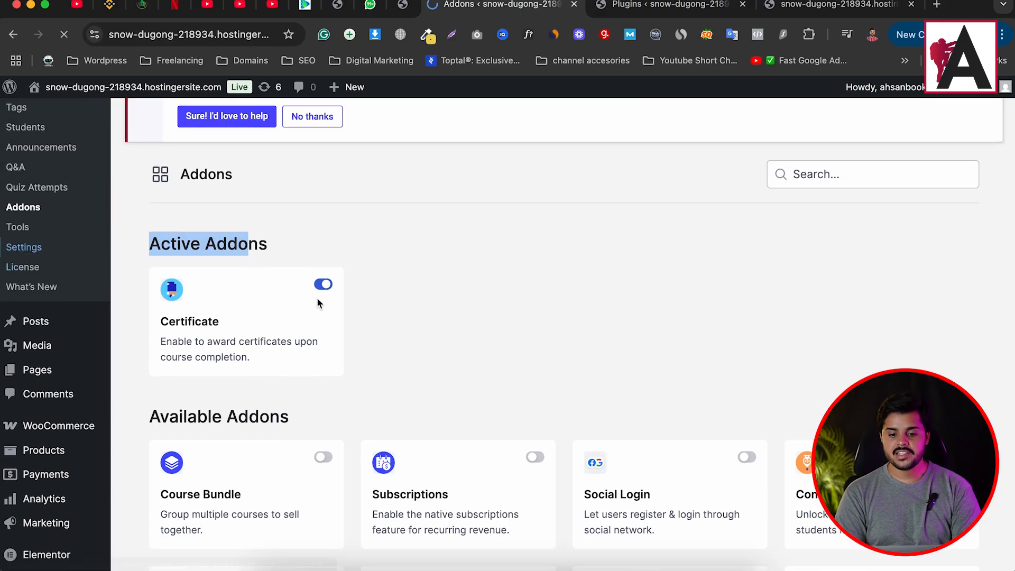
scroll(316, 297, down, 5)
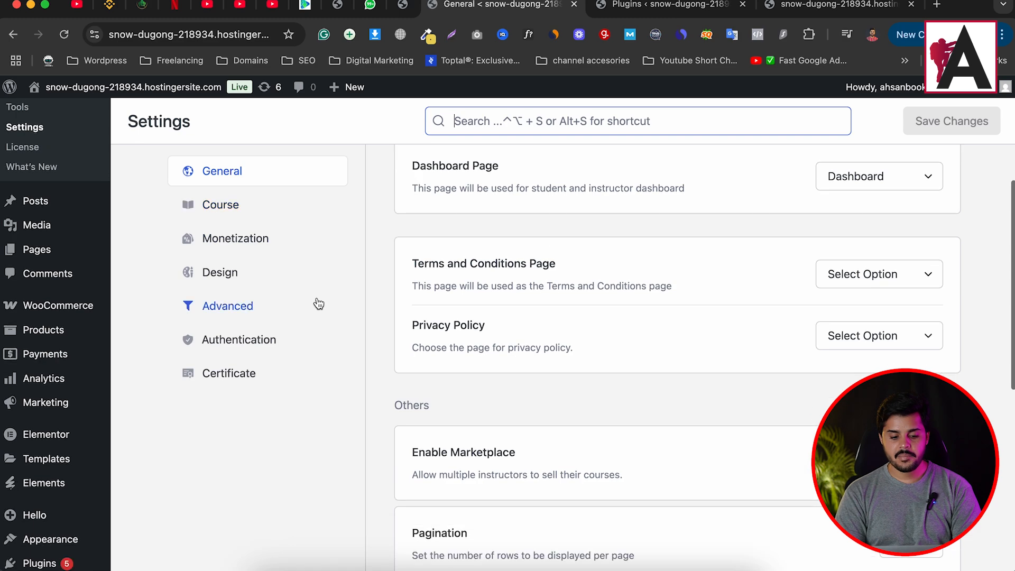
click(246, 379)
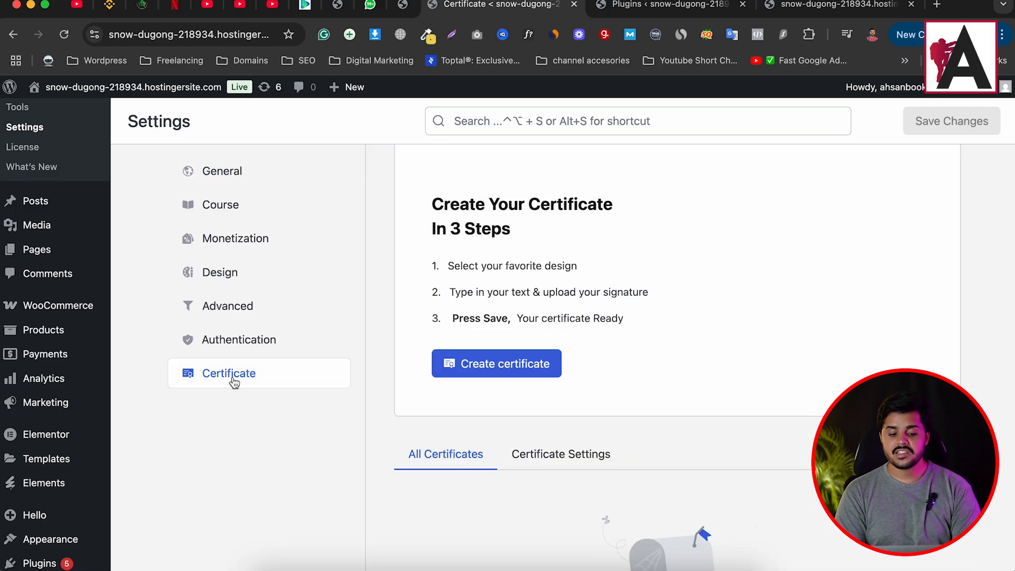
scroll(516, 335, down, 5)
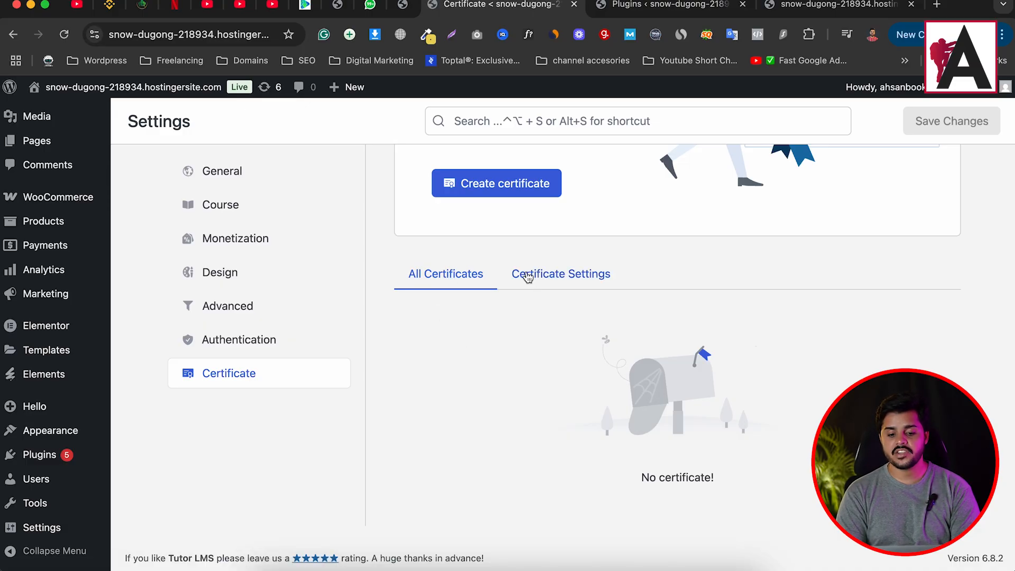
scroll(537, 290, up, 4)
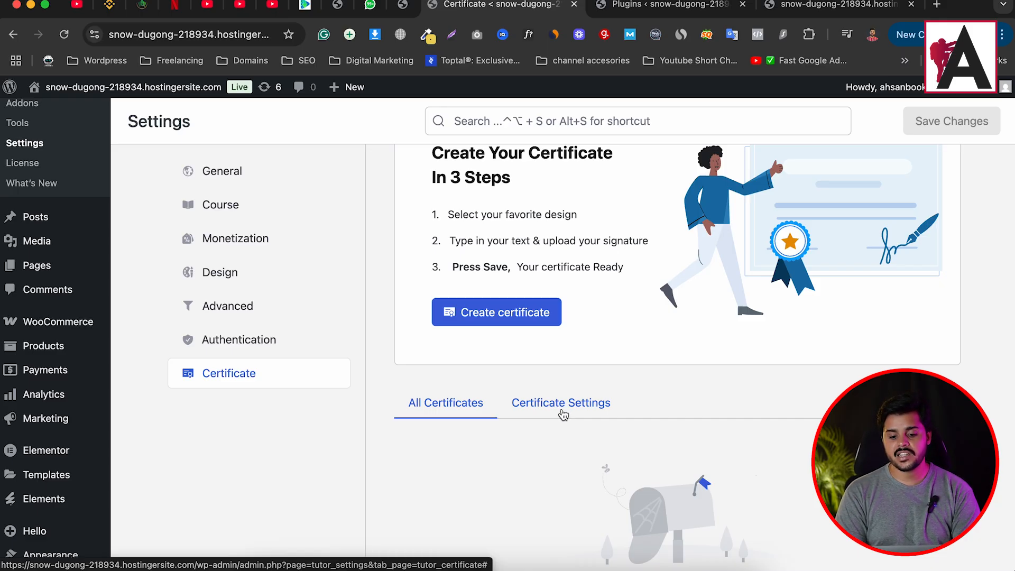
- In Certificate Settings, let instructors use admin-created templates and review the remaining options
click(563, 415)
scroll(553, 384, down, 5)
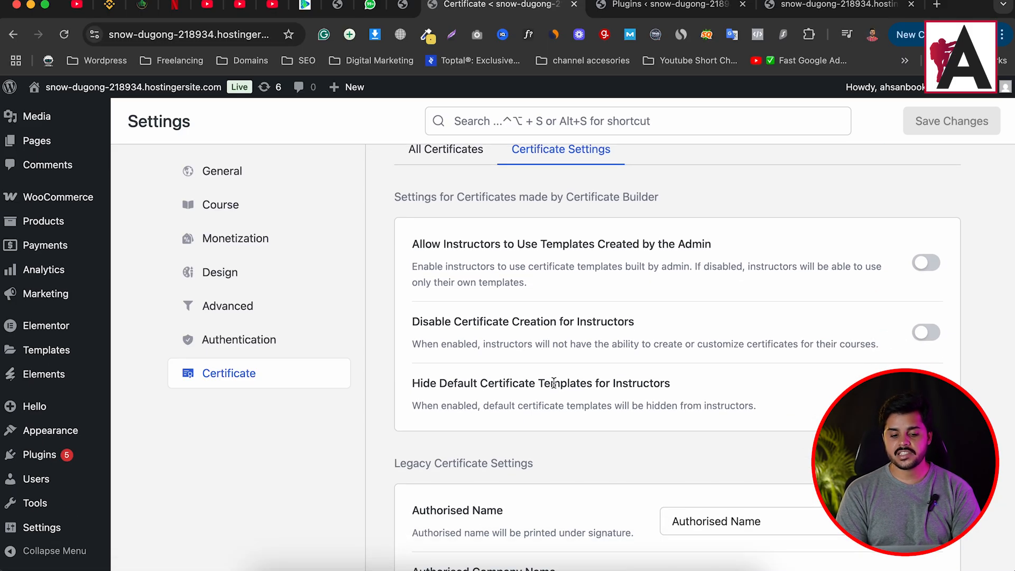
drag(411, 244, 656, 239)
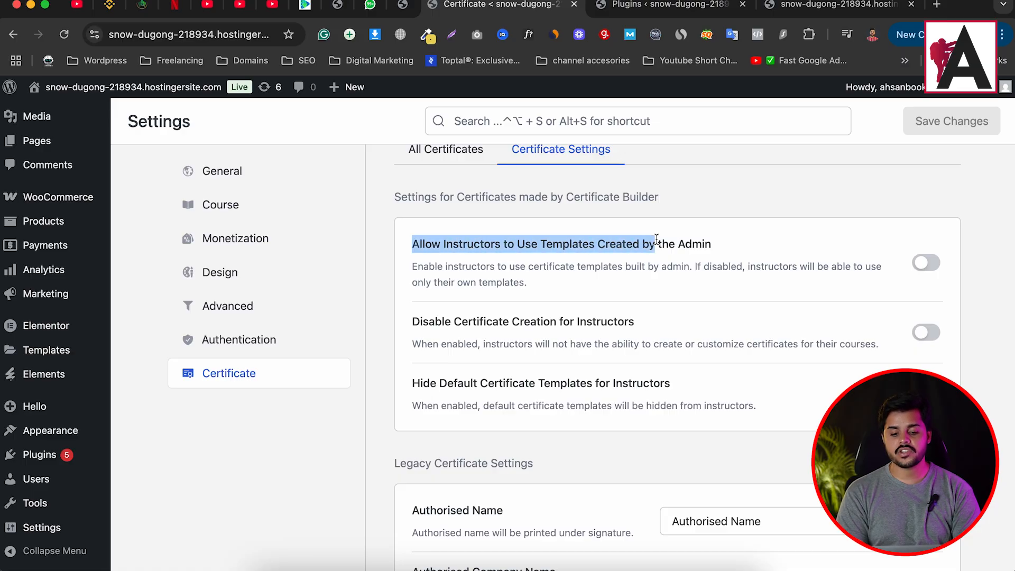
click(932, 266)
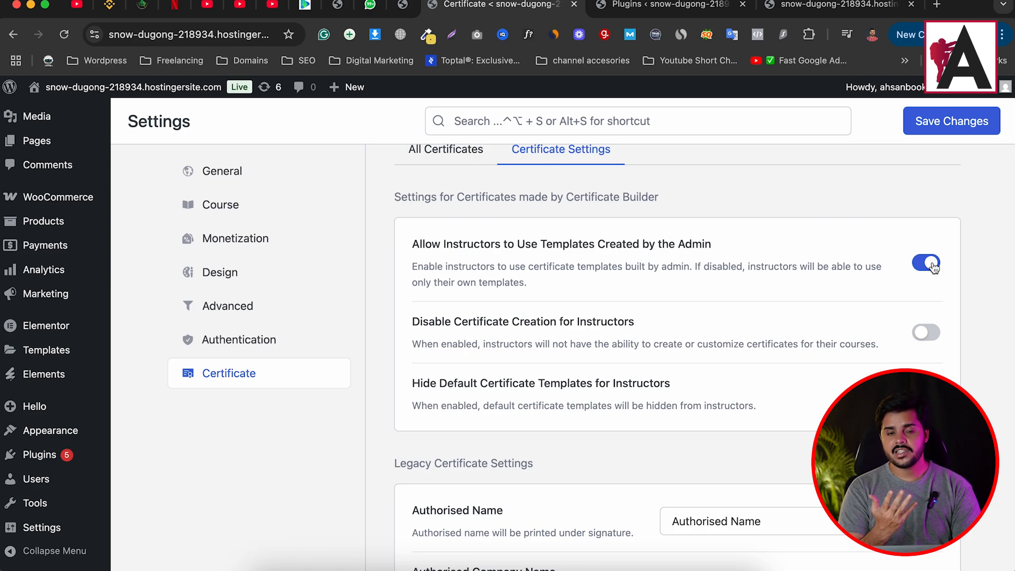
scroll(930, 265, down, 2)
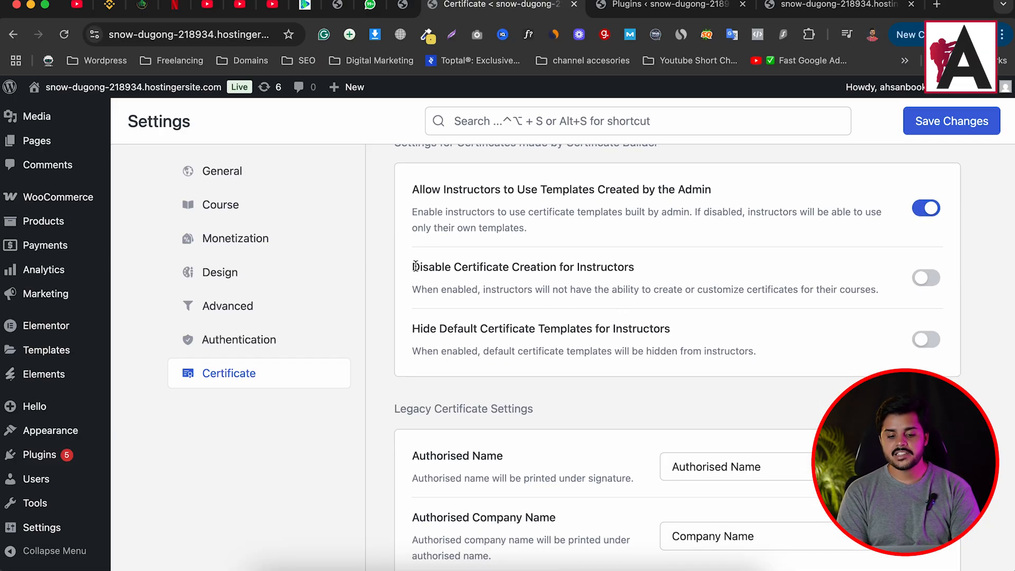
drag(415, 266, 623, 266)
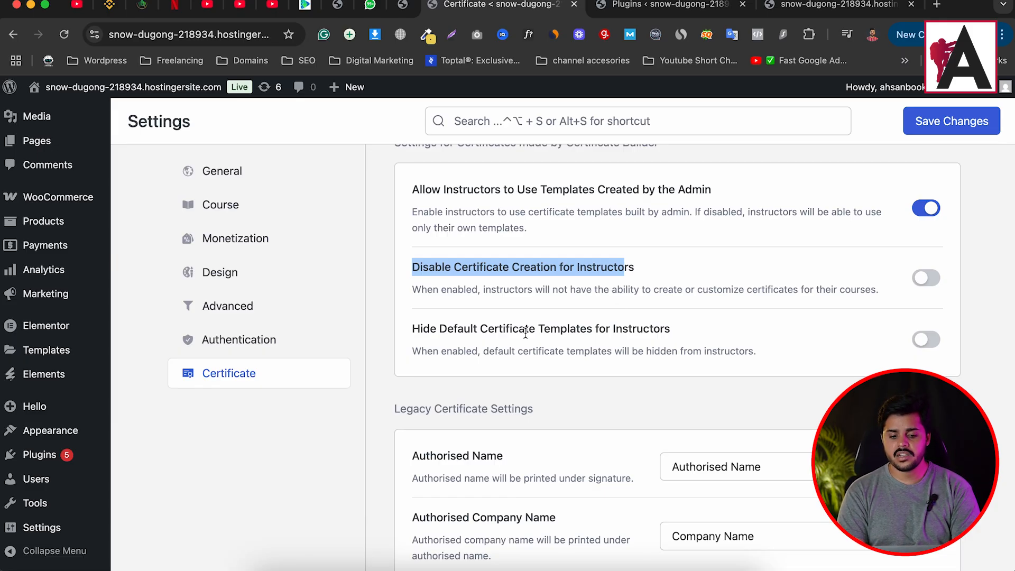
drag(420, 328, 678, 334)
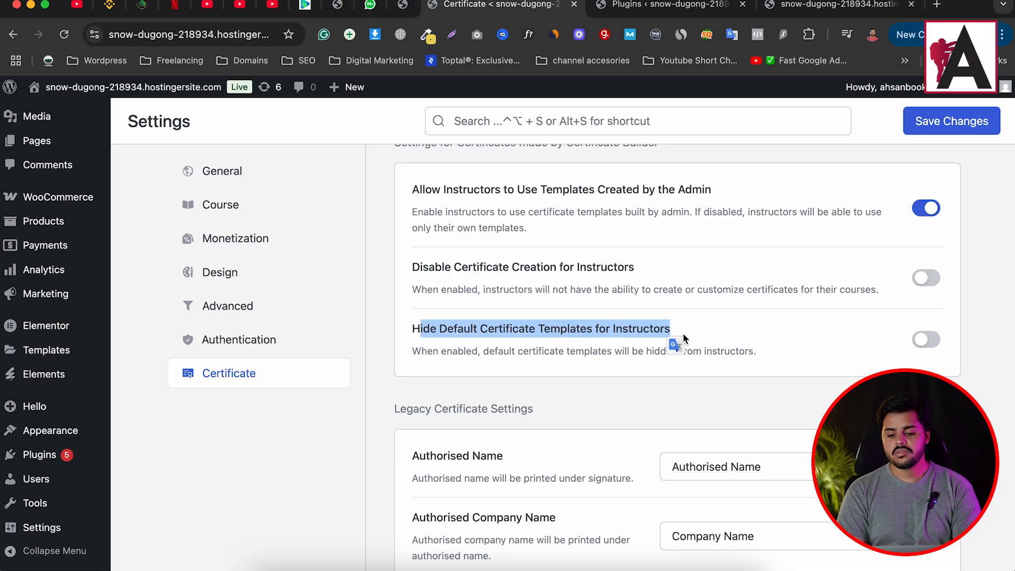
scroll(679, 342, down, 4)
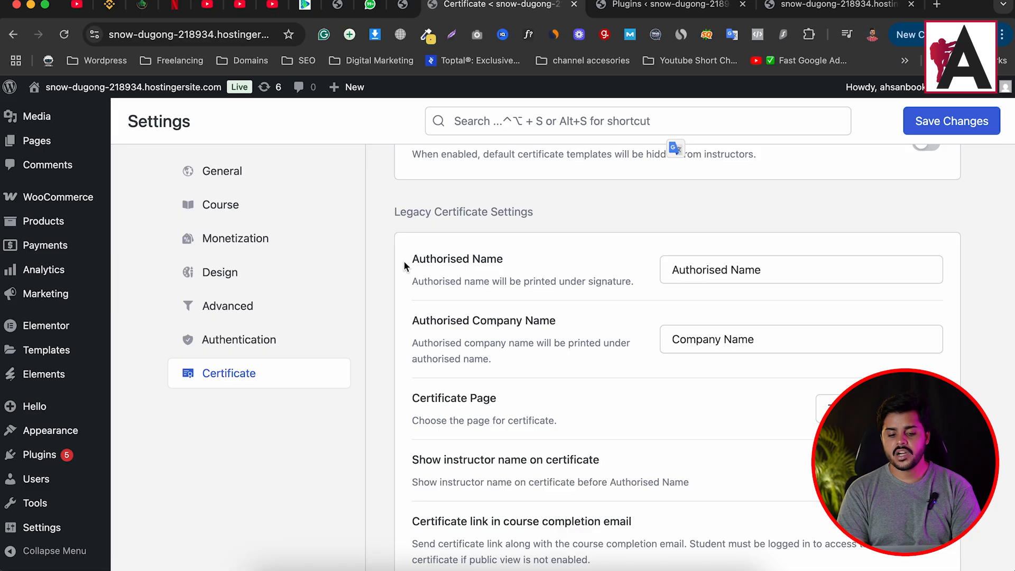
- Enter the authorised signer's full name and set the Company Name to 'Rank Yard'
drag(410, 260, 502, 260)
triple_click(711, 268)
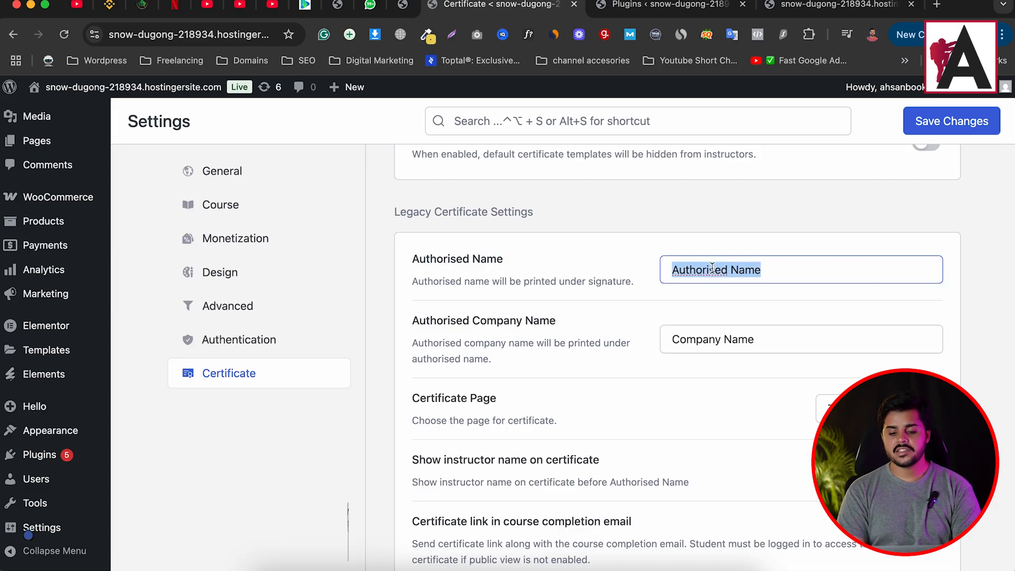
text(AHsan)
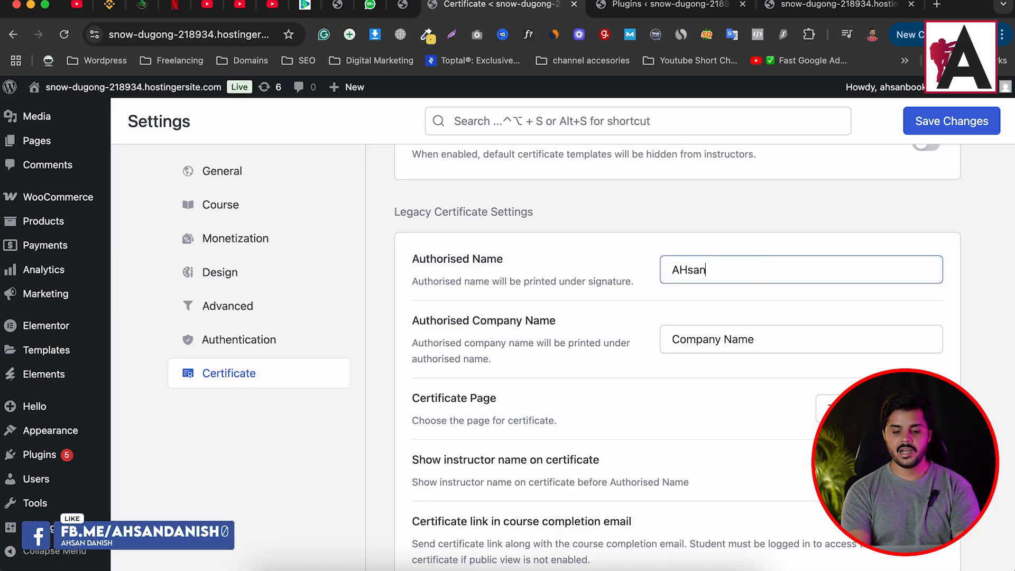
key(BackSpace)
key(BackSpace)
key(BackSpace)
text(hsan Danish)
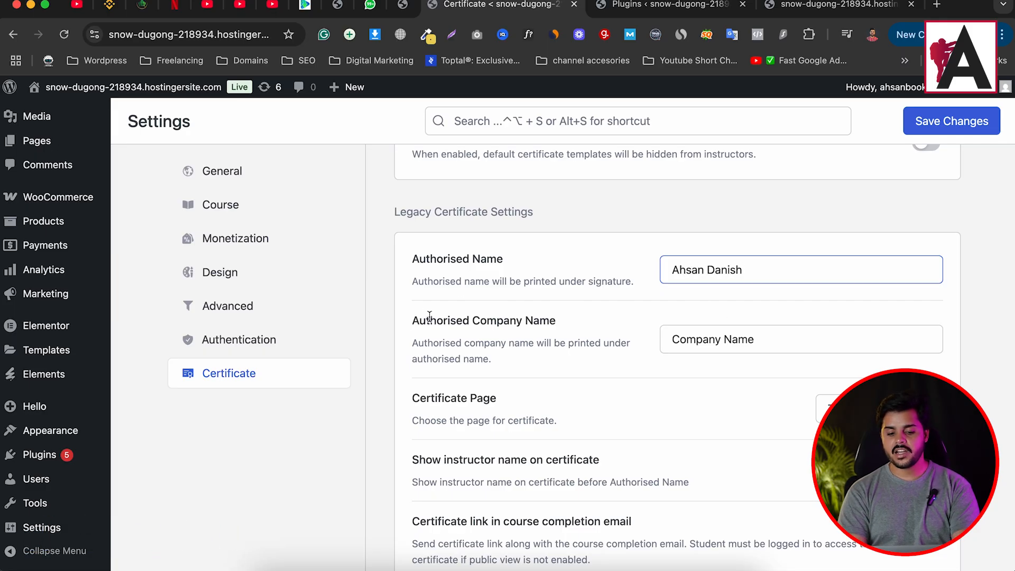
drag(754, 340, 471, 269)
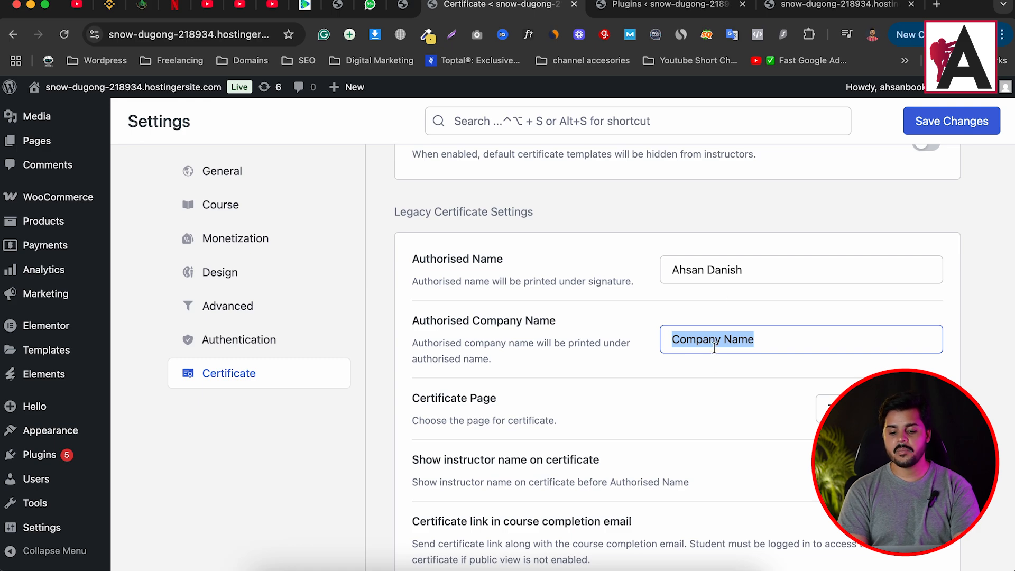
text(Rank Yard)
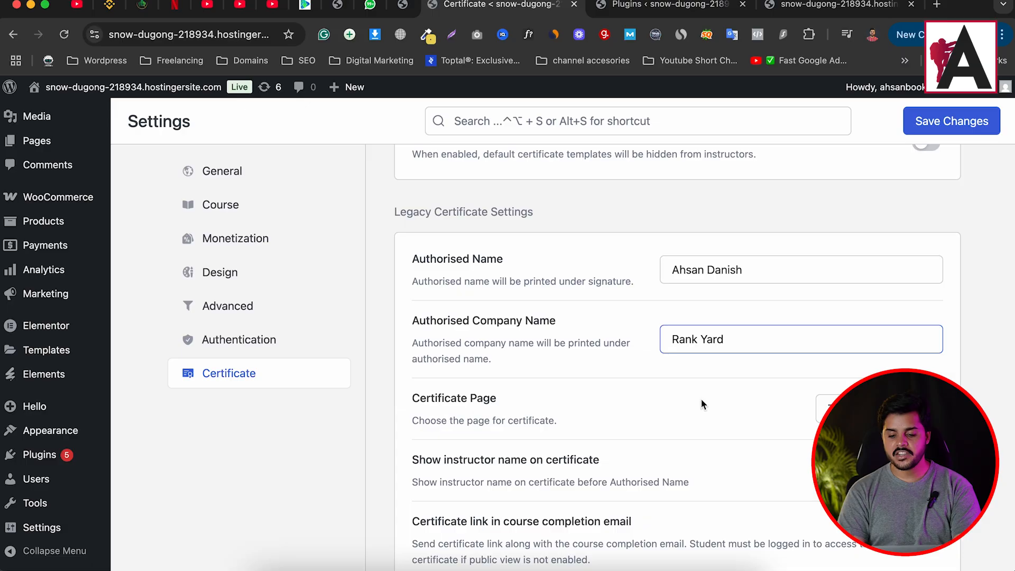
- Keep Tutor Certificate as the page and enable instructor names and certificate links in completion emails
scroll(740, 404, down, 3)
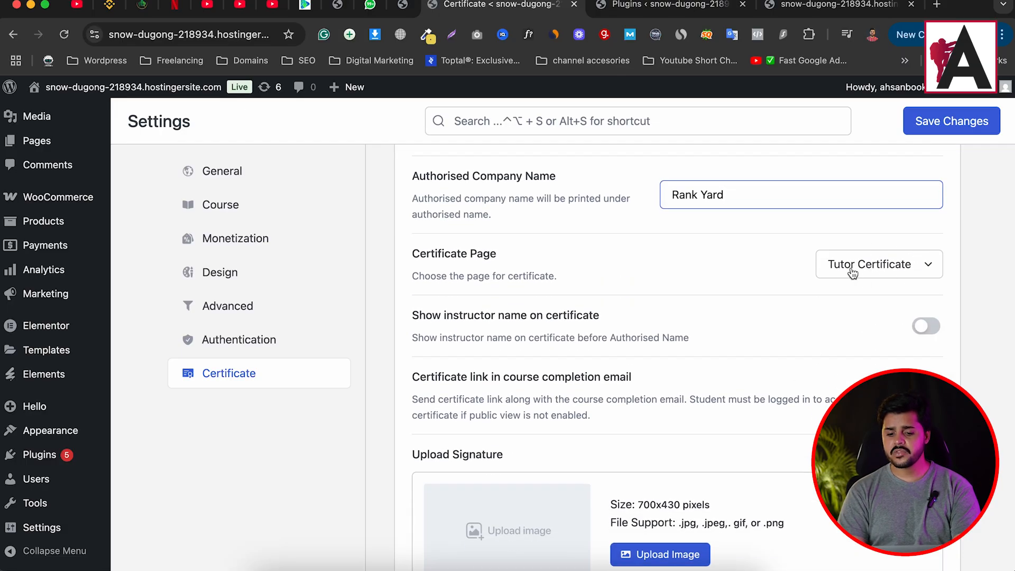
click(866, 267)
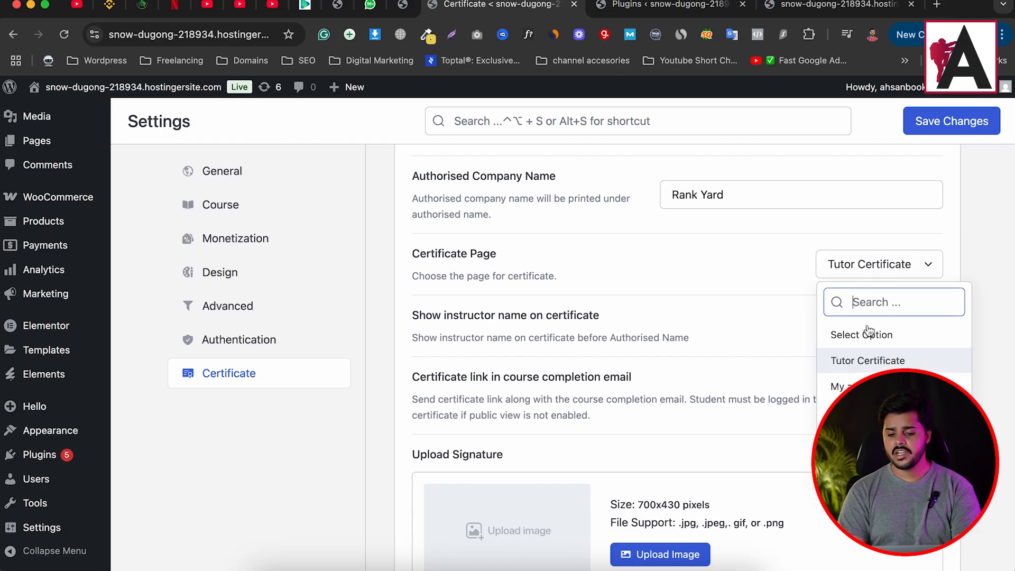
click(843, 361)
scroll(626, 290, down, 1)
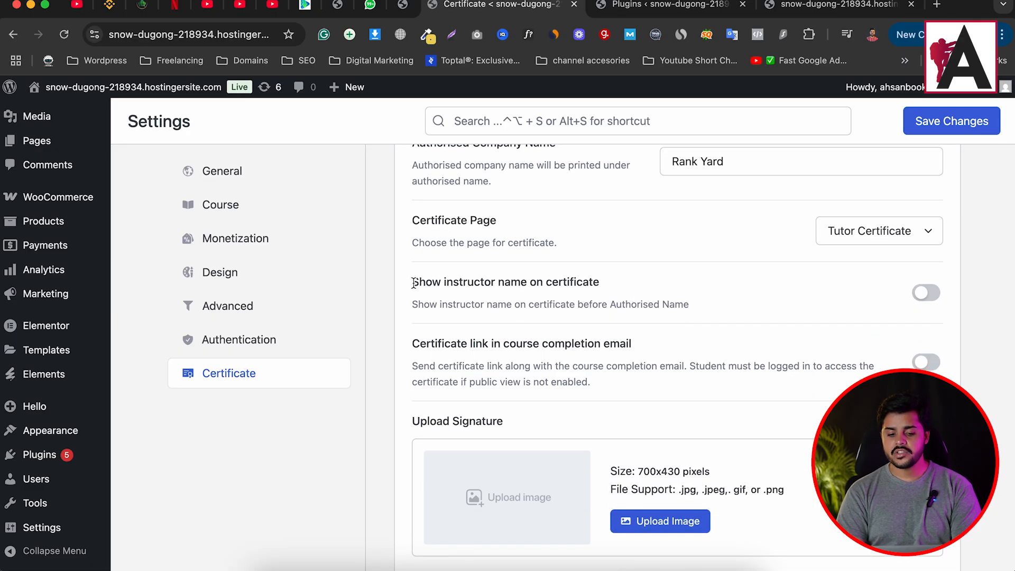
drag(413, 283, 605, 288)
click(925, 294)
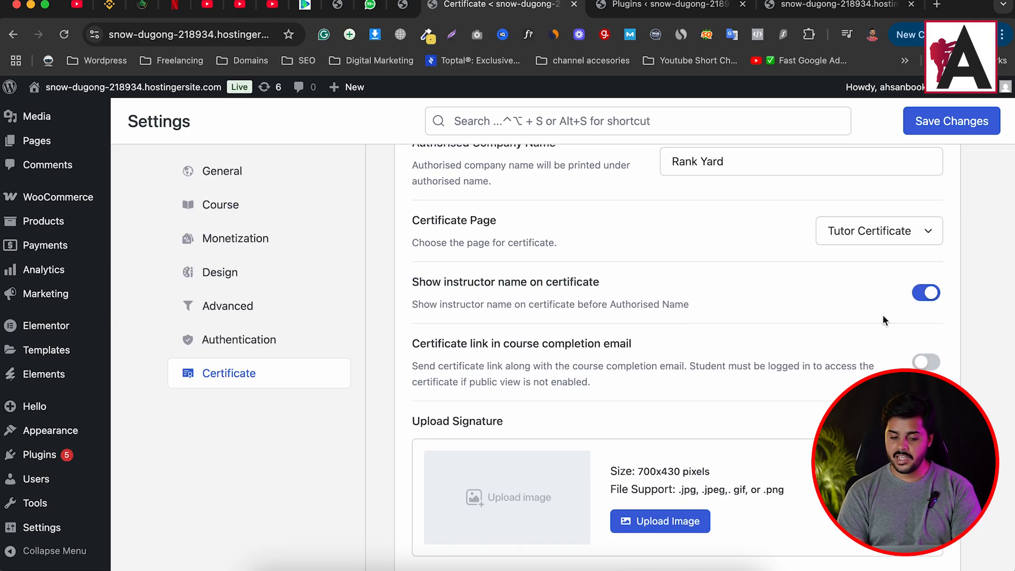
drag(420, 345, 638, 347)
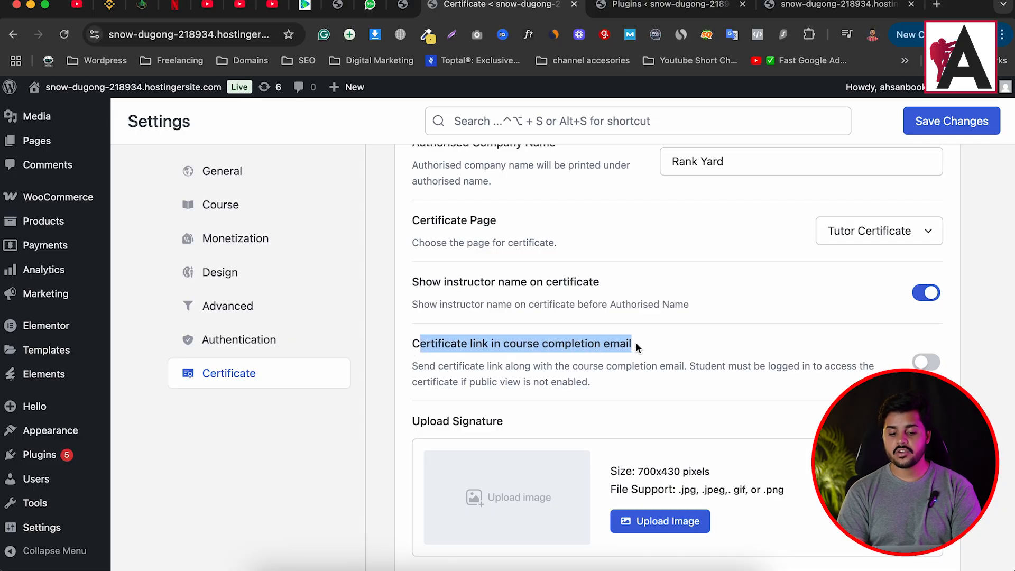
click(936, 365)
scroll(735, 409, down, 3)
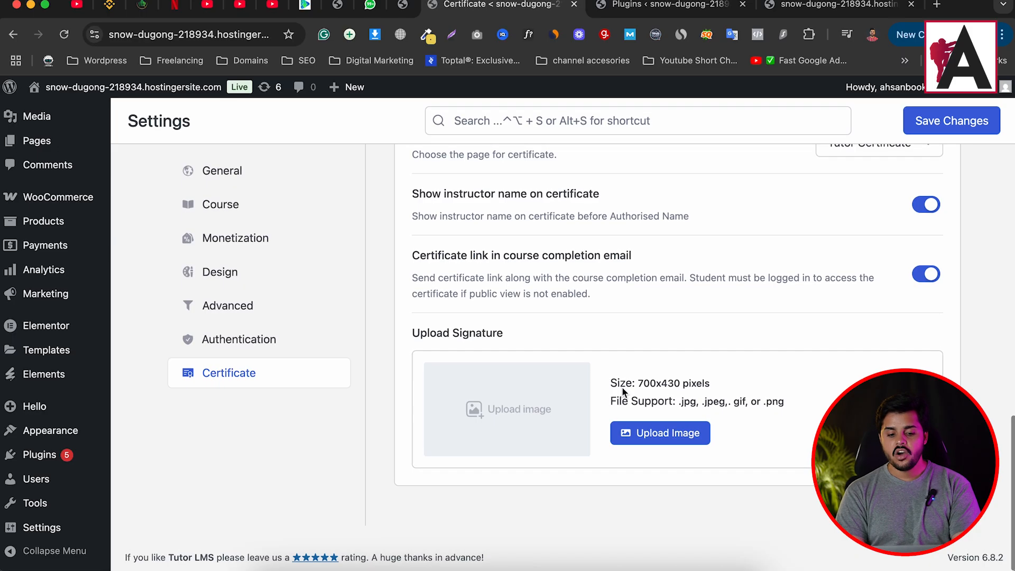
drag(413, 334, 576, 339)
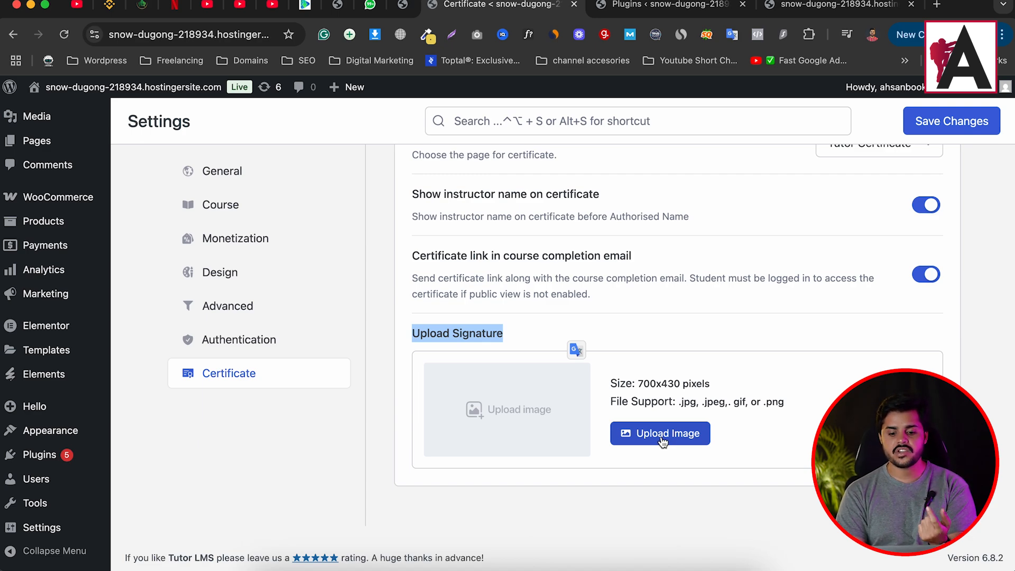
scroll(545, 307, up, 10)
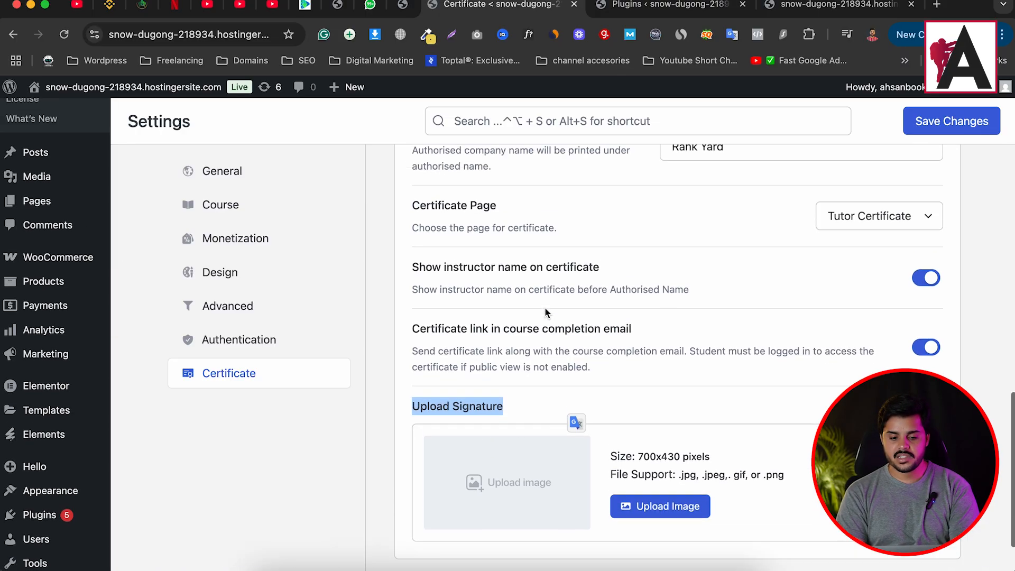
- Save the certificate settings and start a new certificate from All Certificates
click(962, 111)
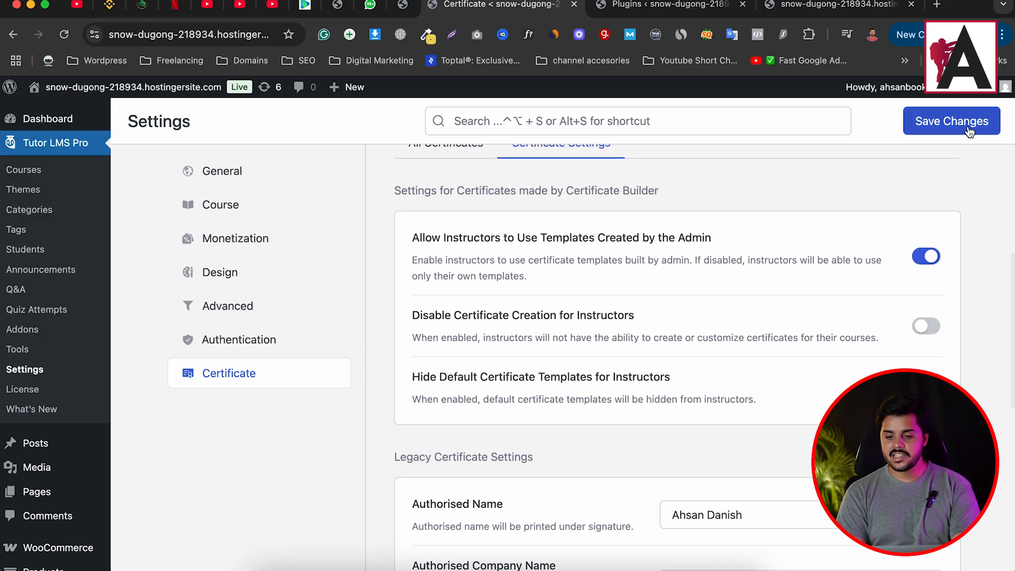
scroll(555, 366, up, 4)
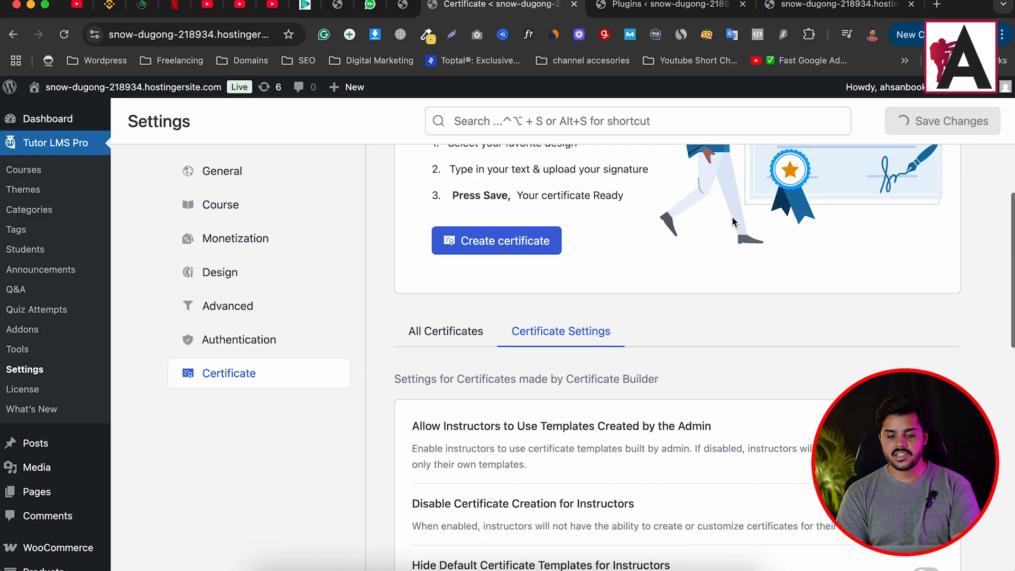
click(453, 337)
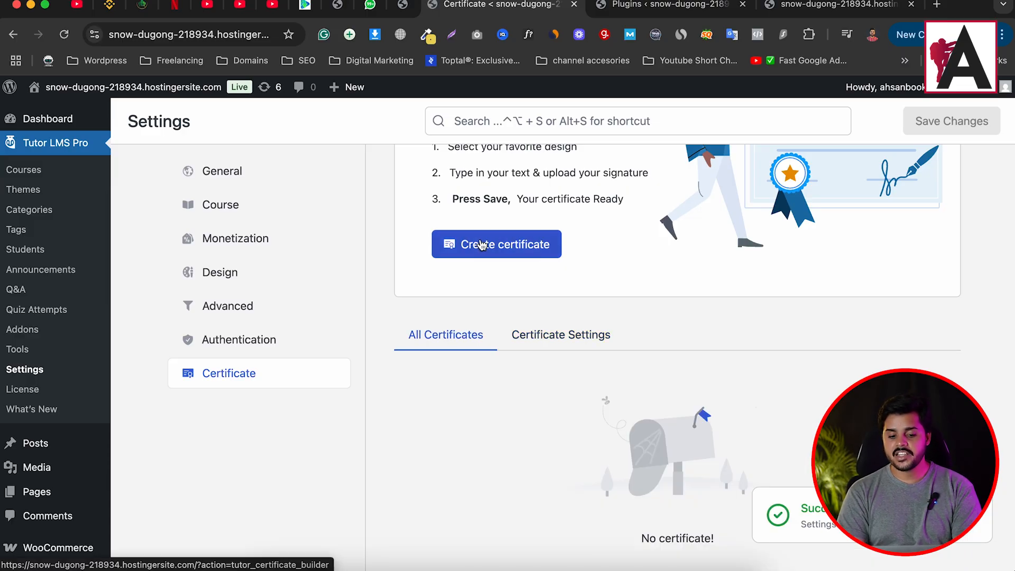
click(512, 247)
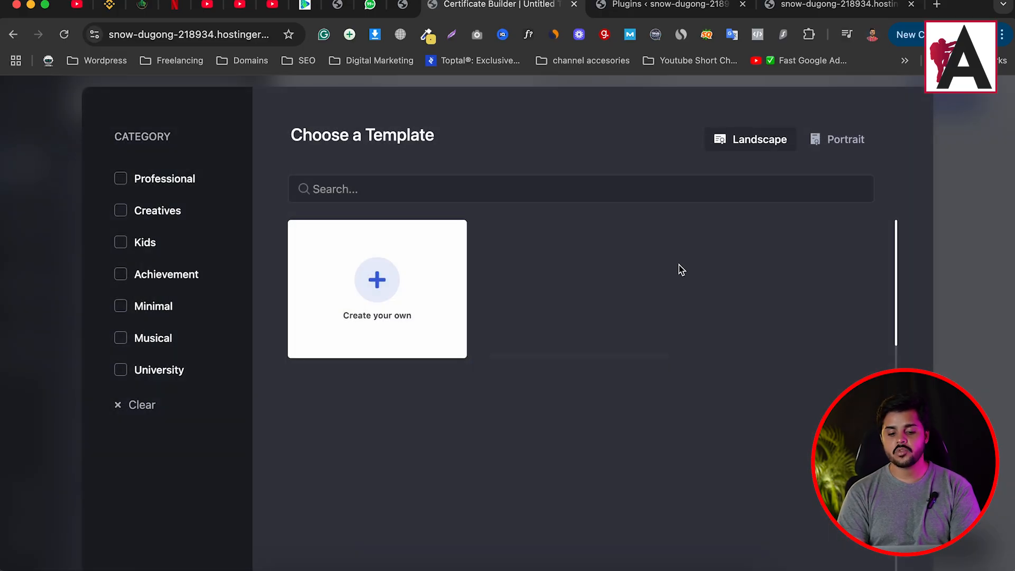
- Preview the cream-and-gold 'CERTIFICATE of achievement' template and use it for the new certificate
scroll(591, 376, down, 3)
scroll(591, 375, down, 10)
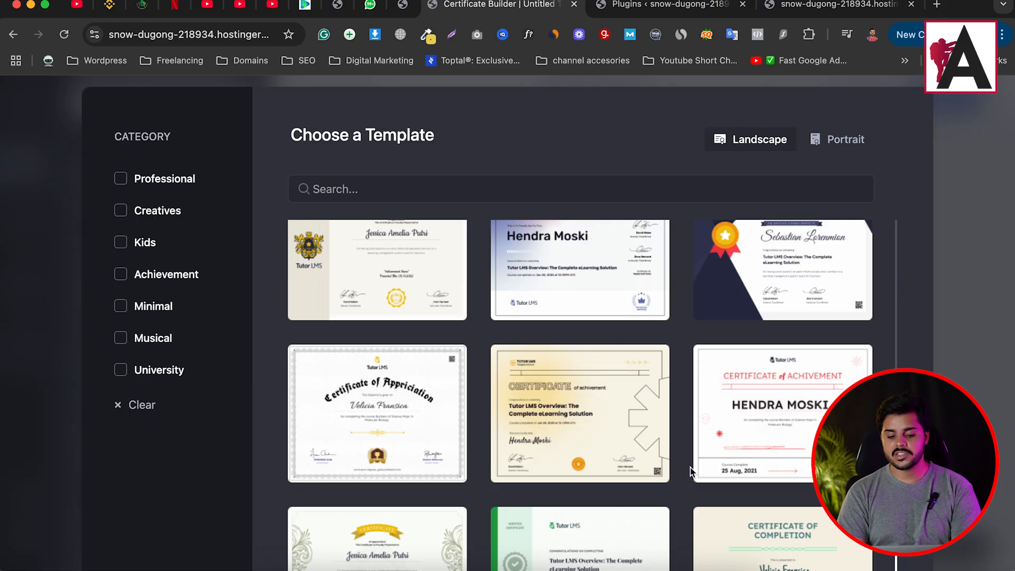
scroll(690, 470, down, 3)
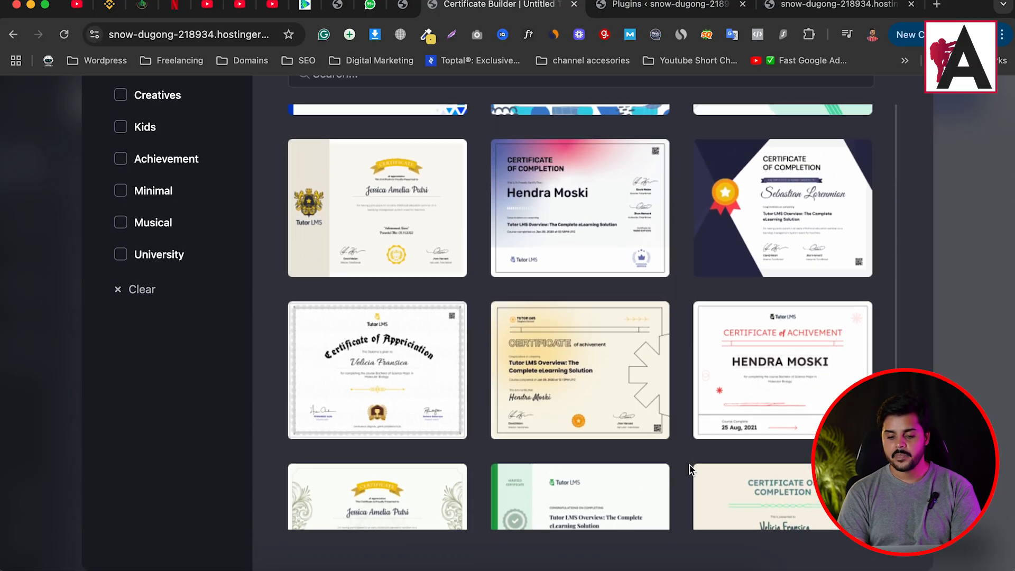
scroll(690, 469, up, 2)
mouse_move(581, 462)
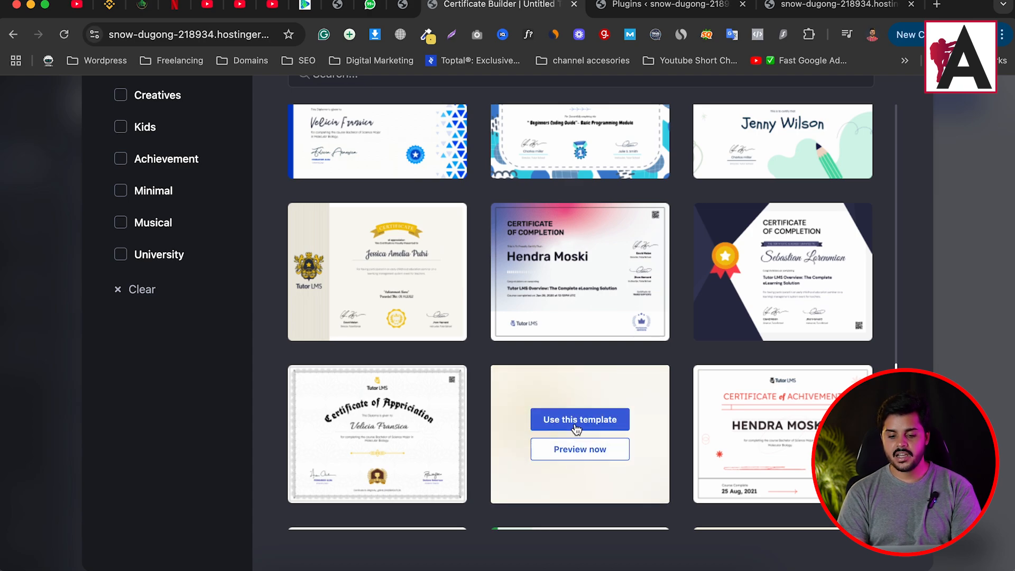
scroll(576, 429, up, 12)
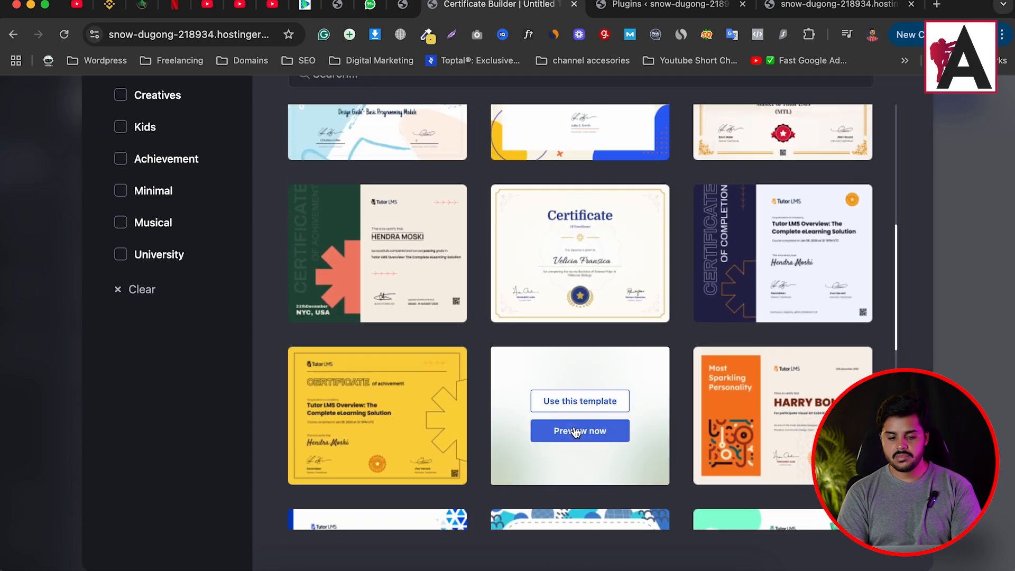
scroll(576, 433, down, 10)
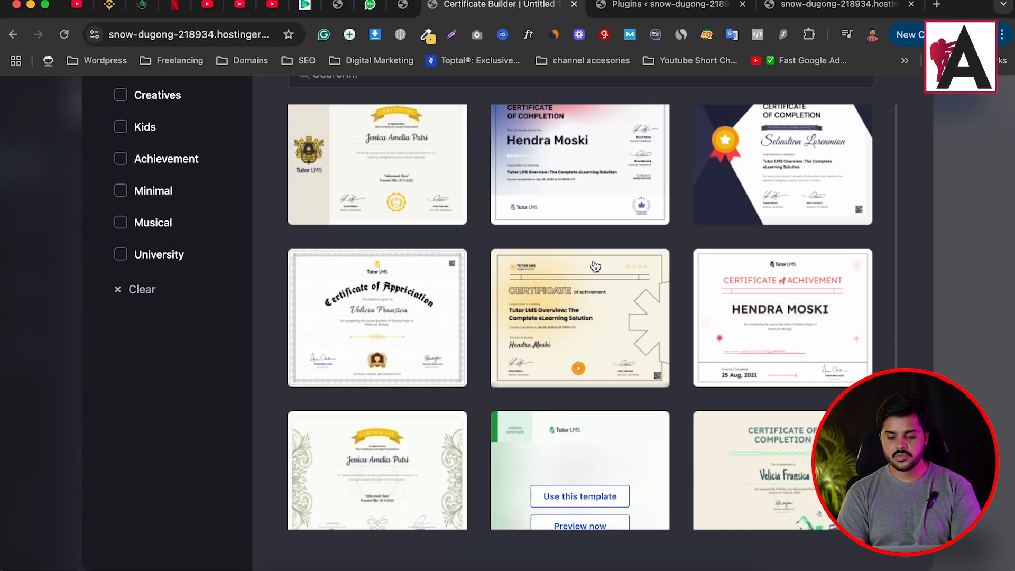
mouse_move(584, 312)
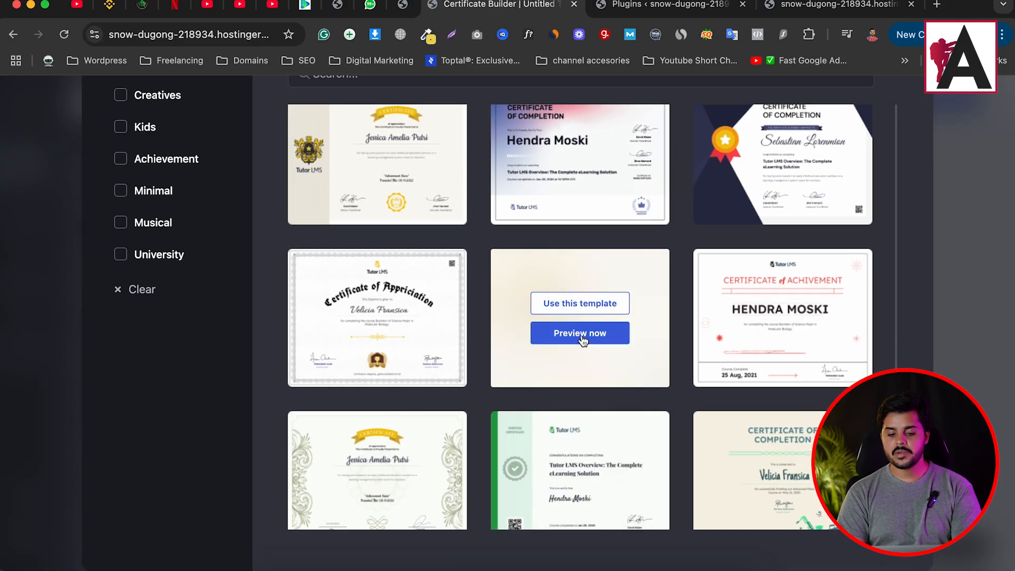
click(581, 335)
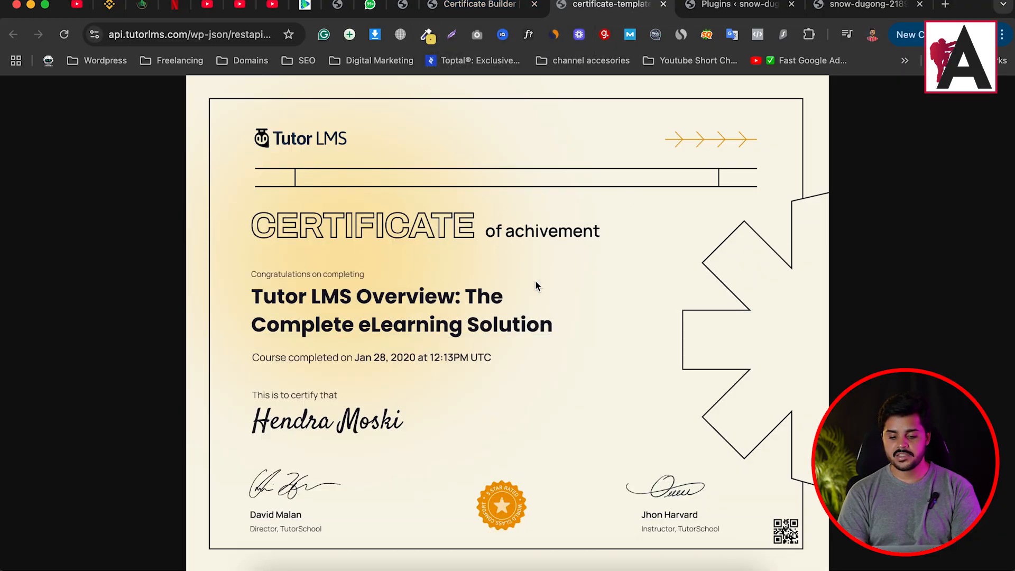
click(491, 6)
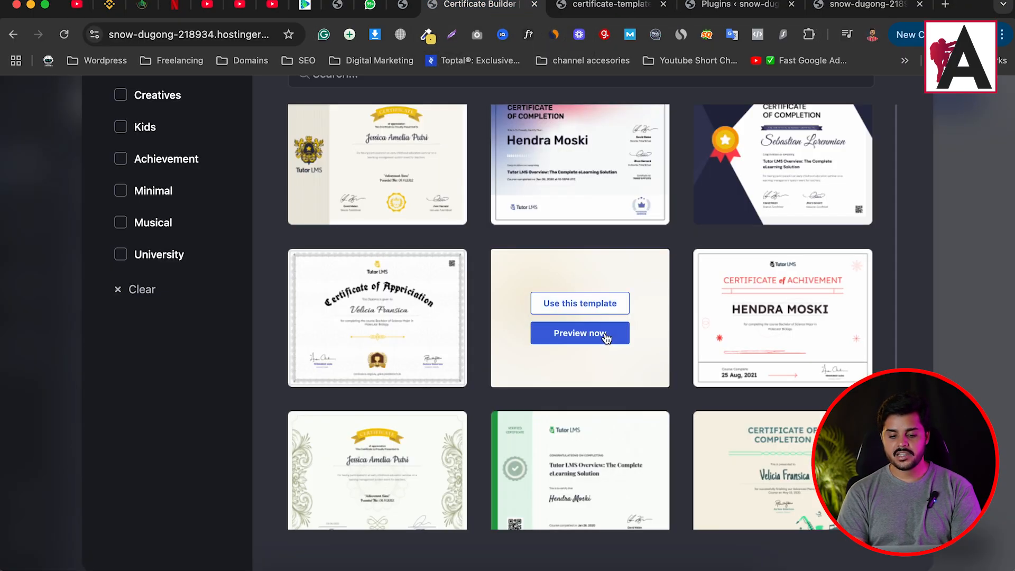
click(596, 303)
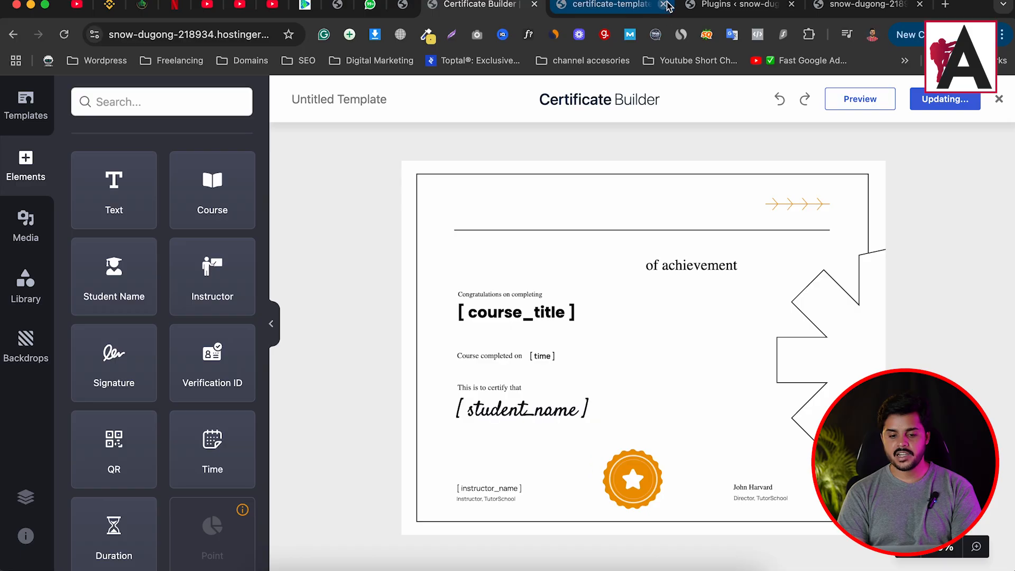
- Delete the Tutor LMS logo from the certificate's top-left corner
click(664, 5)
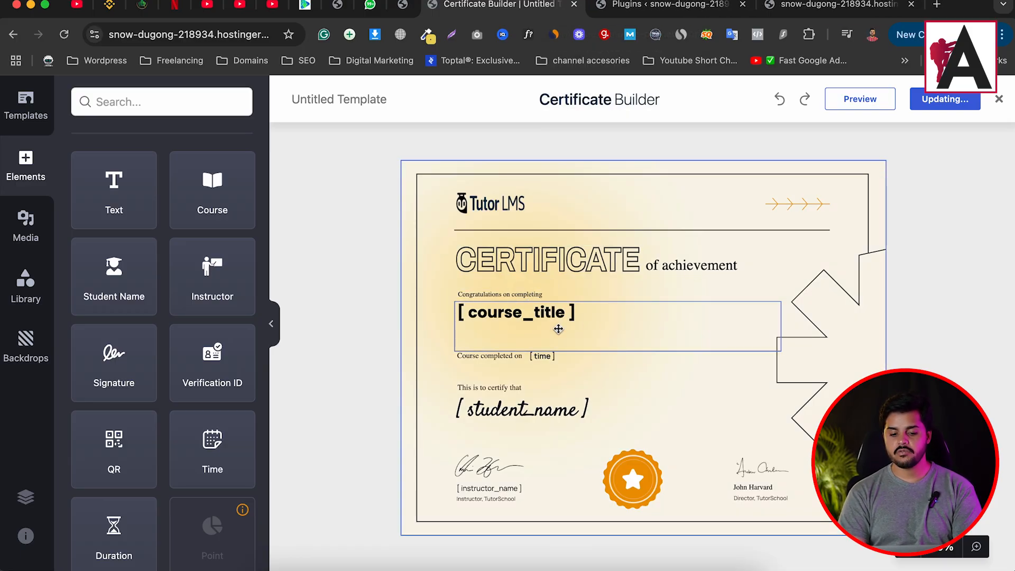
click(540, 324)
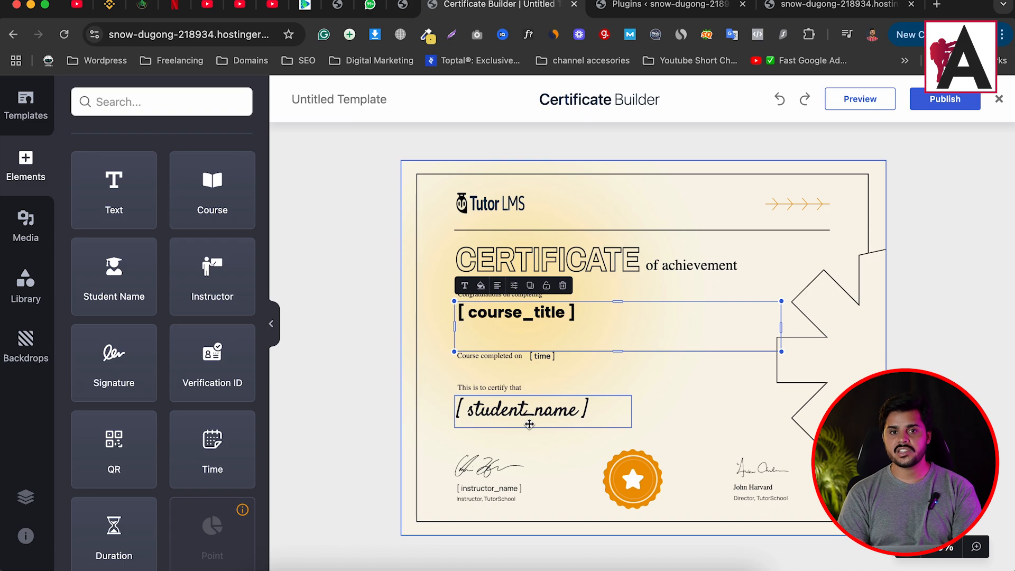
click(787, 204)
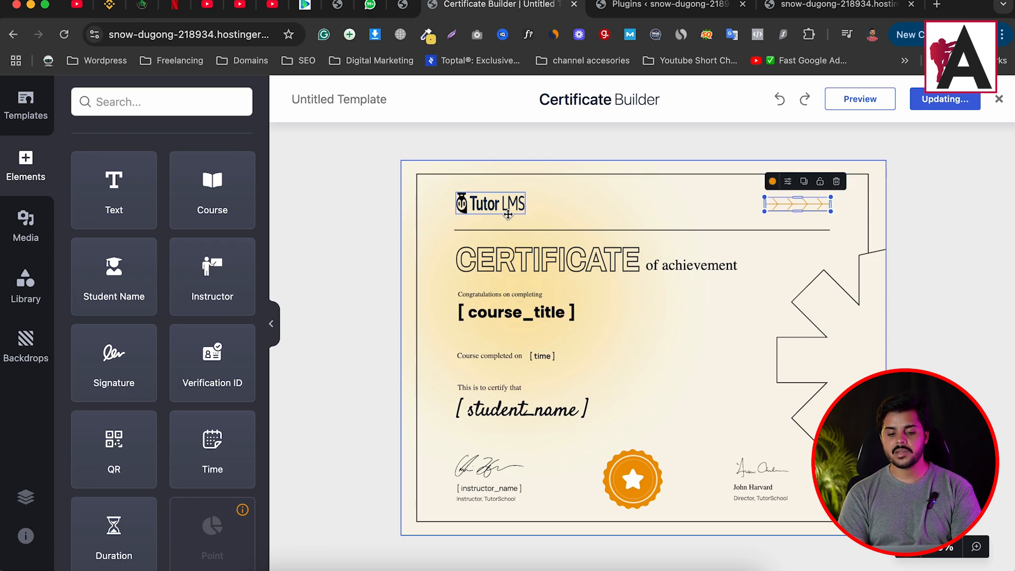
click(497, 206)
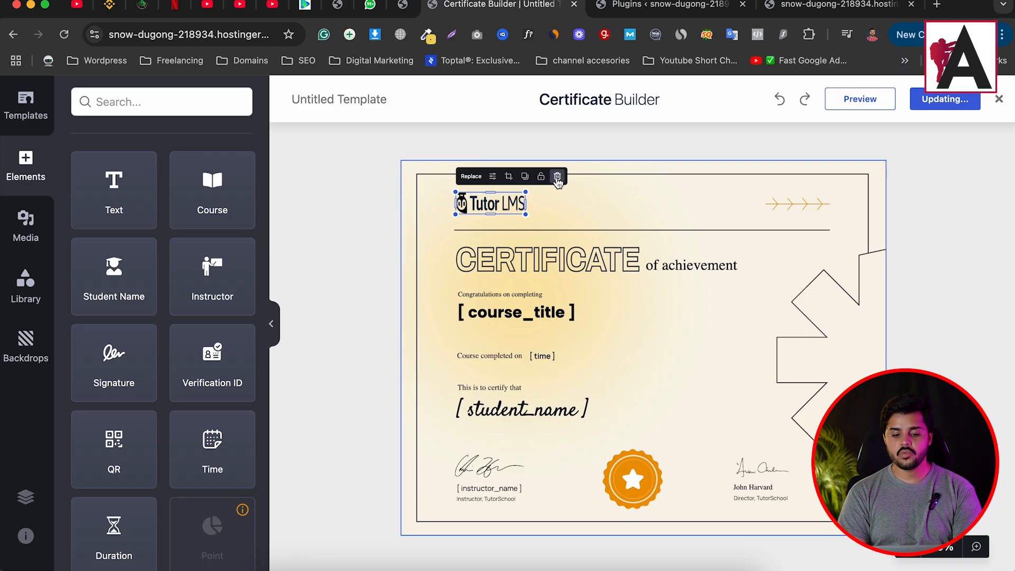
click(557, 176)
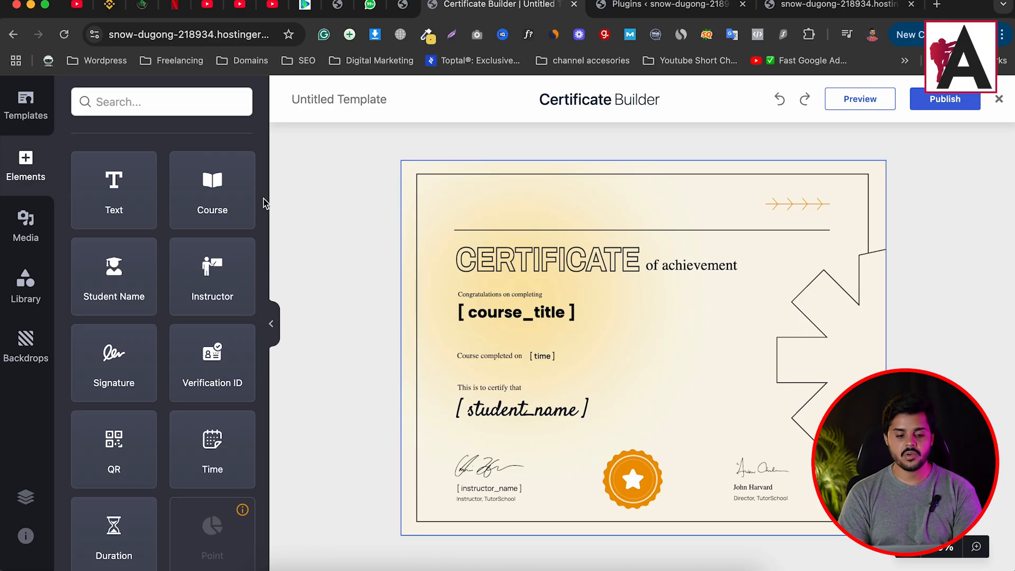
- Browse the other certificate templates, then return to the Elements panel
click(23, 113)
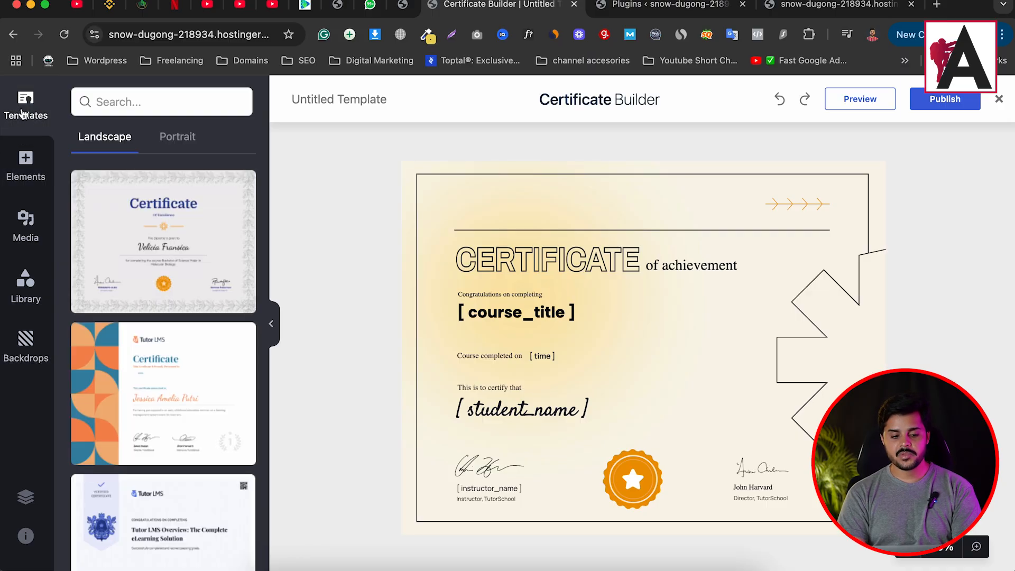
scroll(164, 343, down, 6)
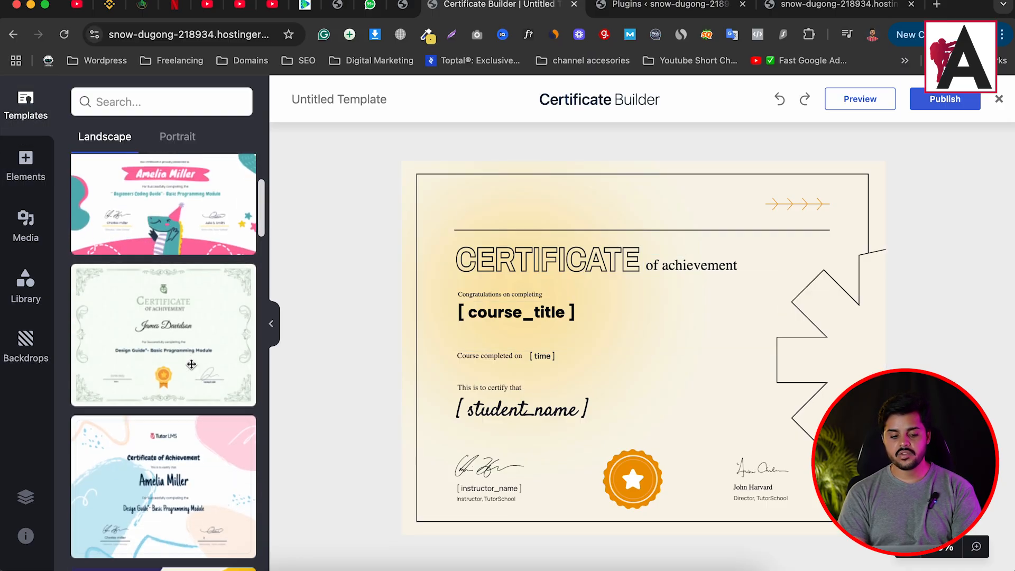
scroll(190, 363, down, 8)
scroll(190, 364, up, 7)
scroll(190, 364, up, 8)
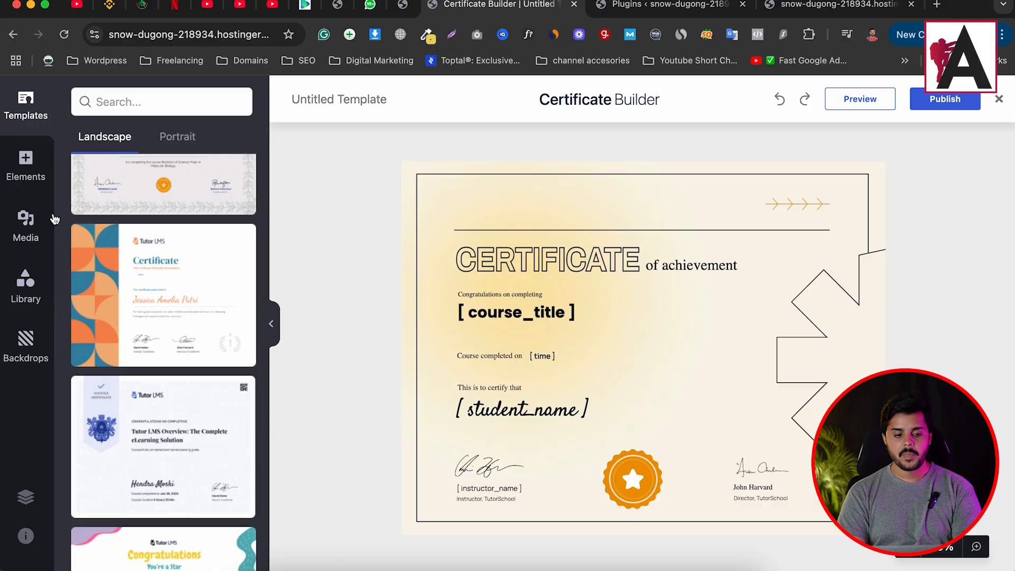
click(26, 169)
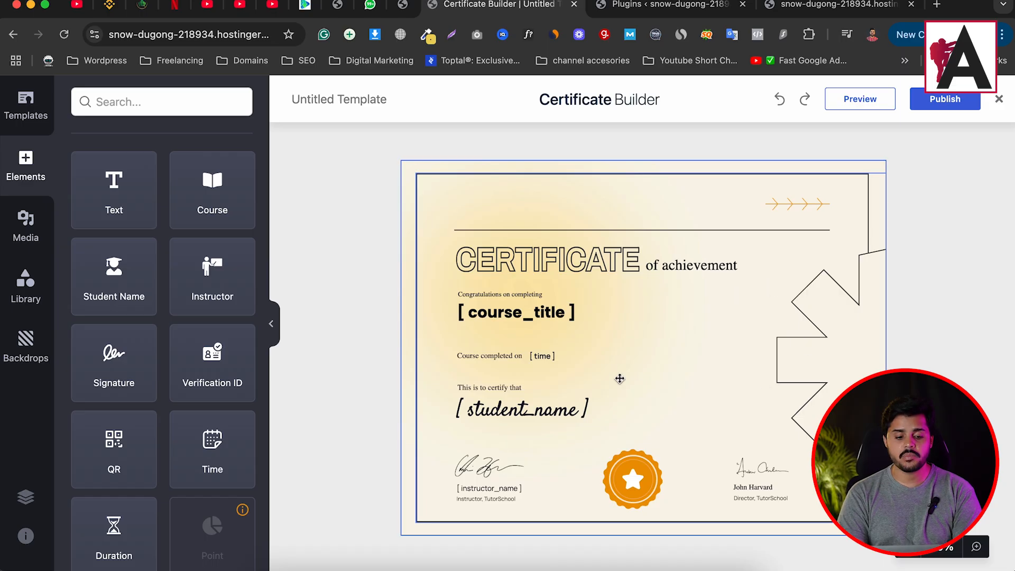
- Drag a Text element to the top-left corner and change its Hello World text to 'Rank Yard'
scroll(176, 340, down, 3)
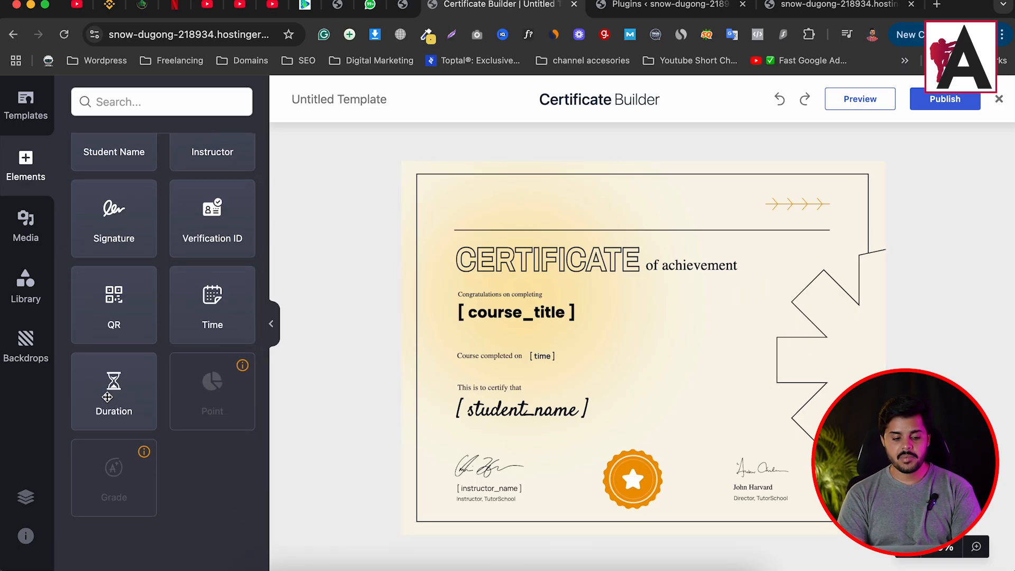
scroll(162, 357, up, 3)
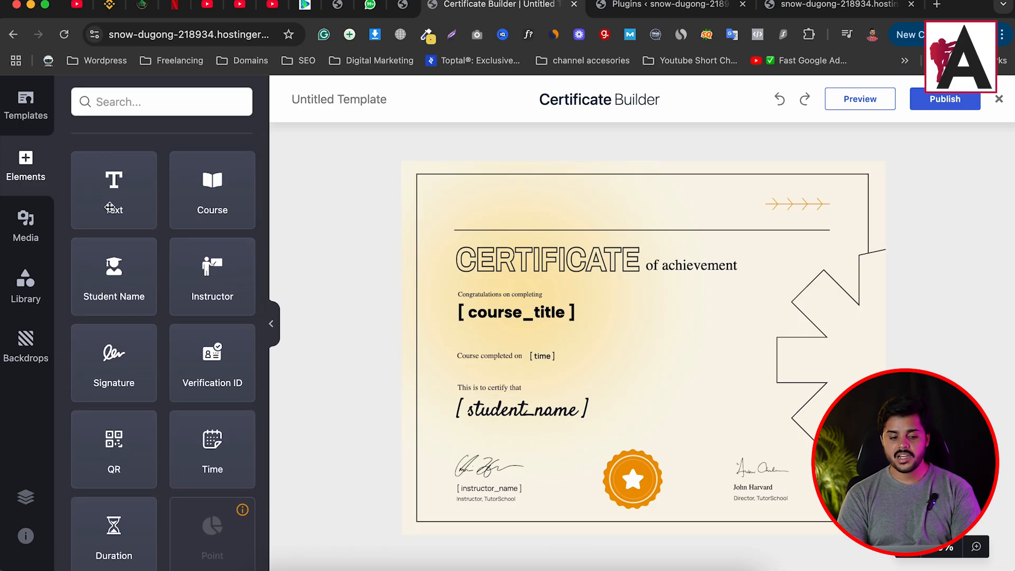
drag(109, 201, 508, 222)
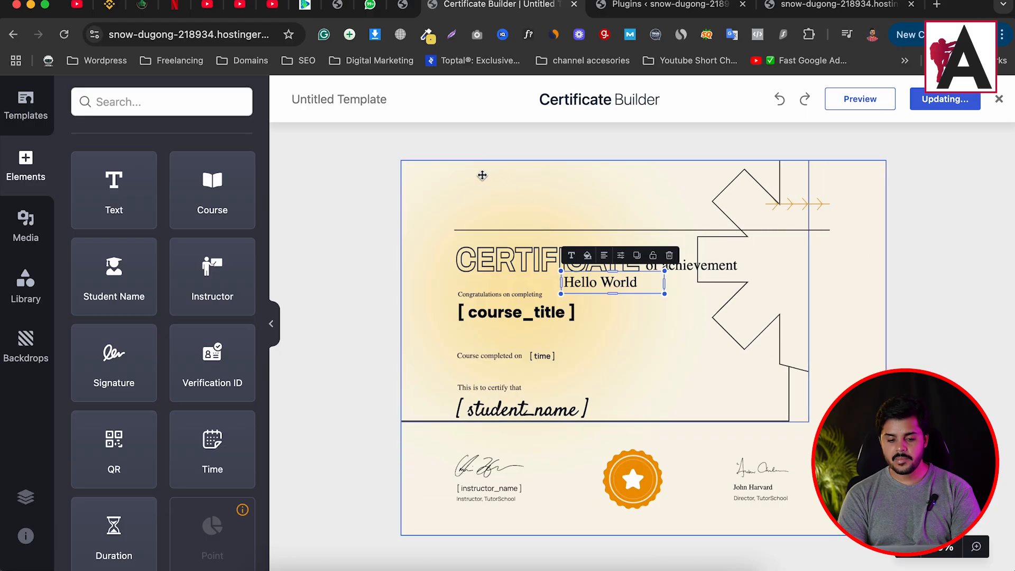
click(535, 214)
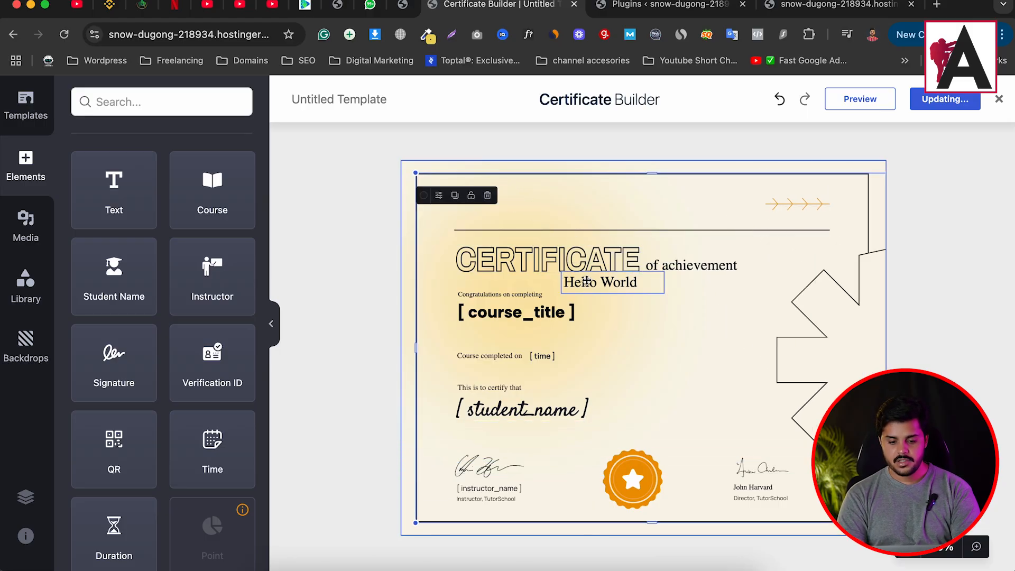
drag(586, 280, 482, 210)
double_click(482, 209)
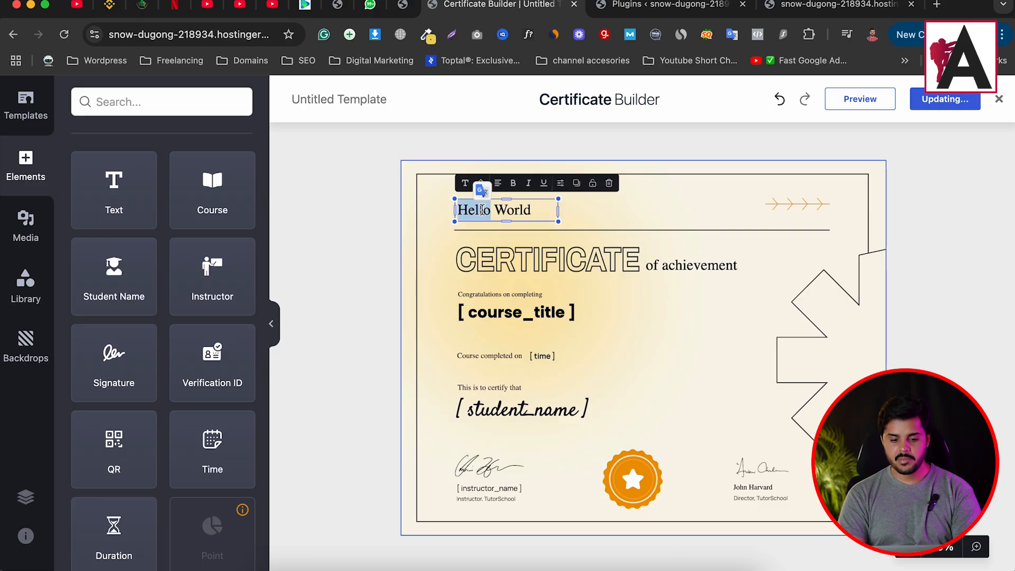
triple_click(482, 210)
text(Rank Yard)
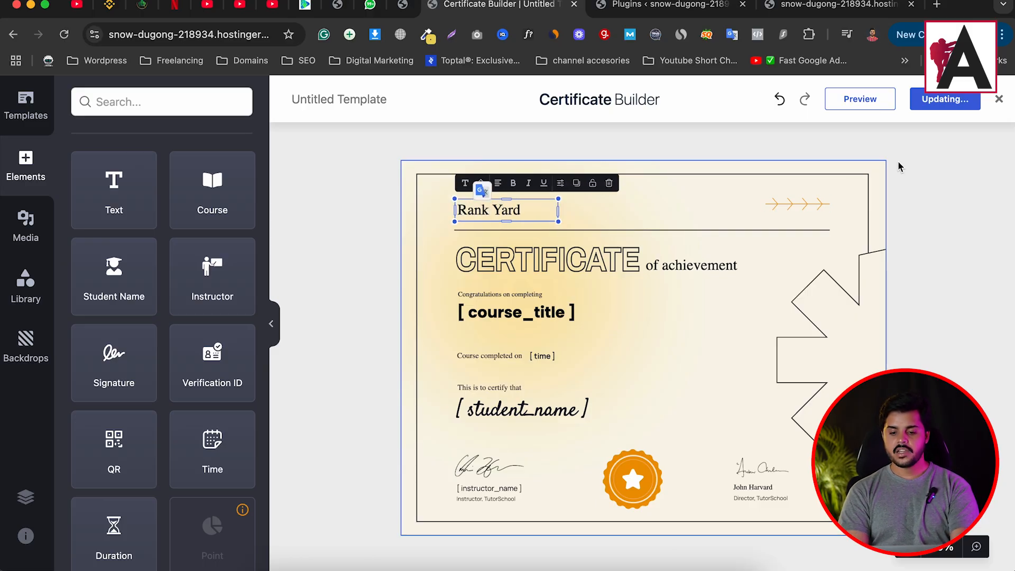
click(917, 193)
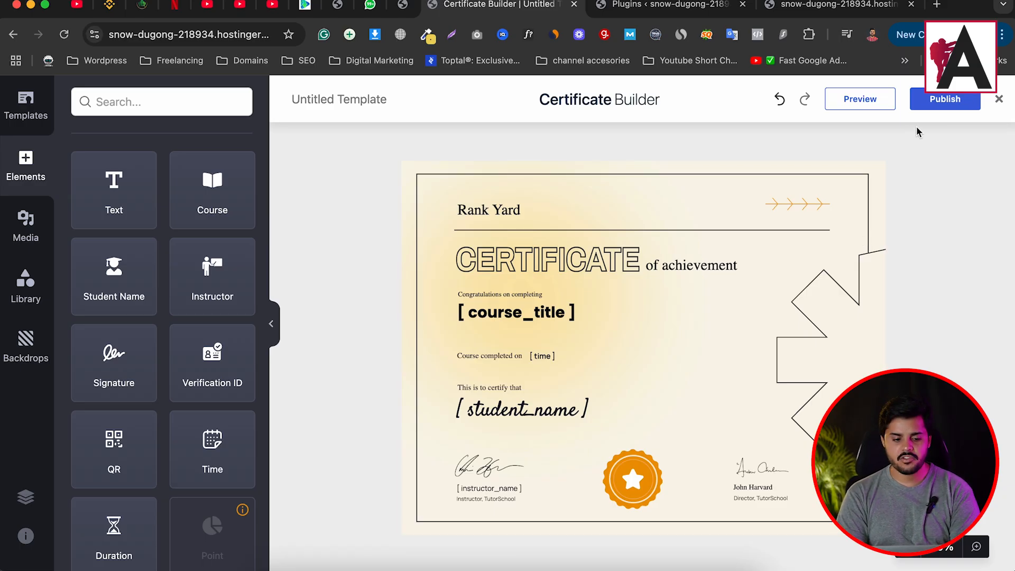
scroll(99, 350, down, 2)
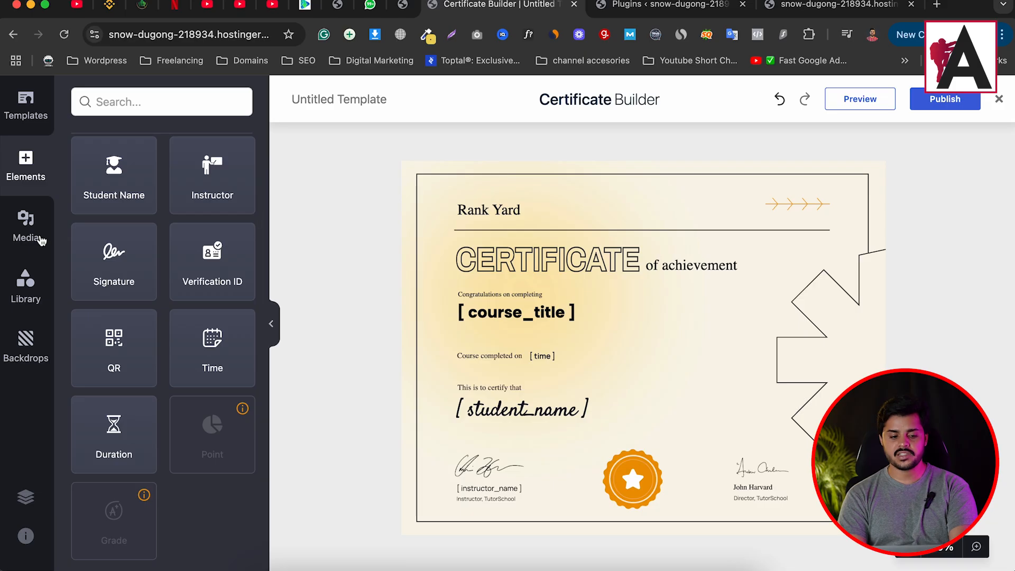
- Look through the Media and Unsplash image panels, then open the shapes and badges Library
click(29, 235)
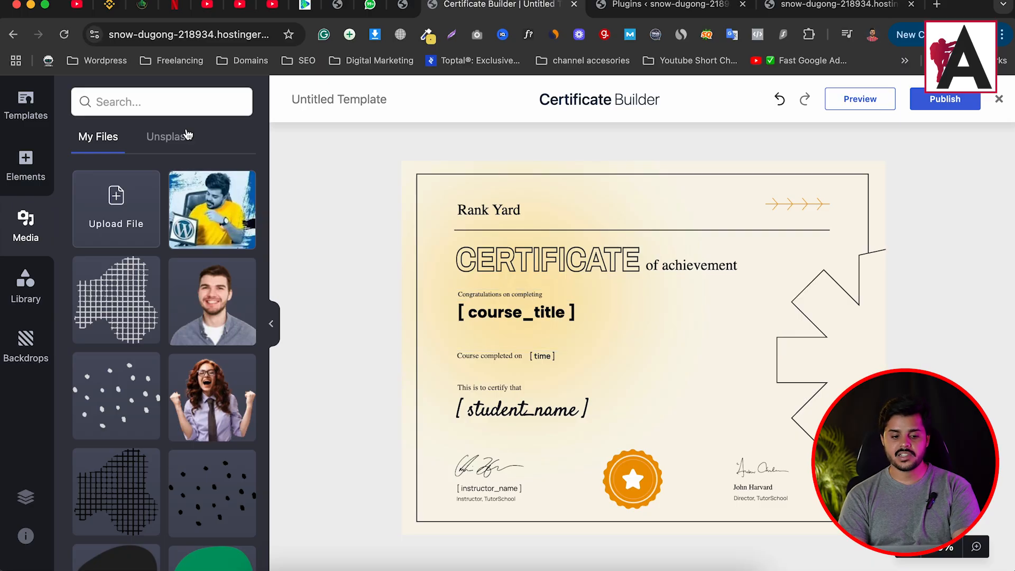
click(173, 140)
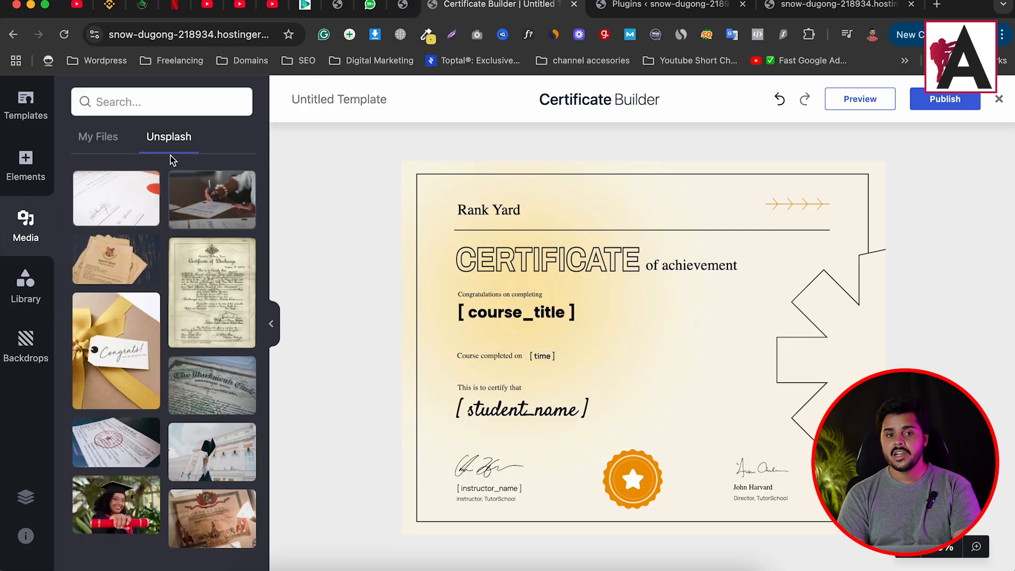
scroll(117, 321, down, 2)
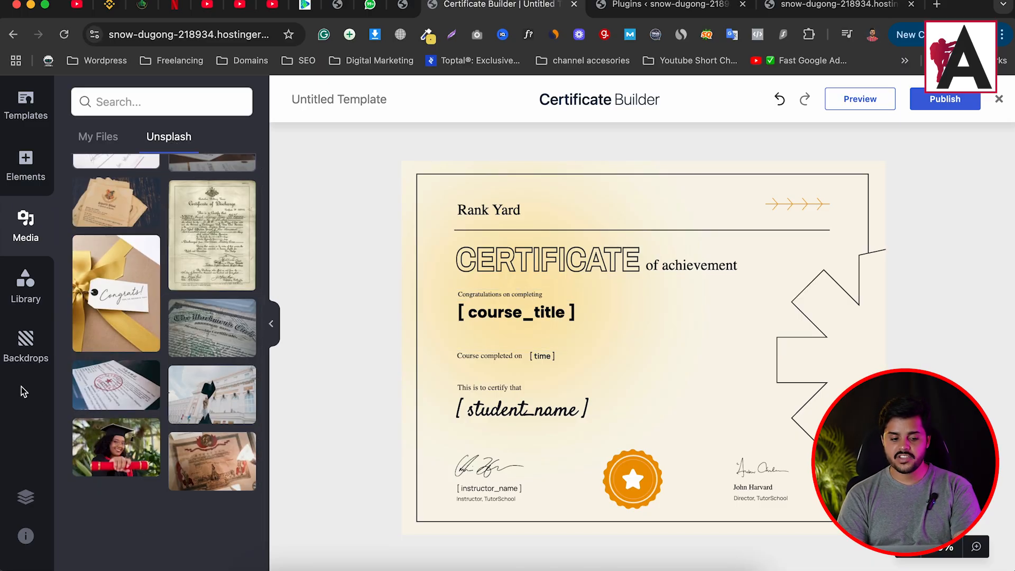
click(30, 285)
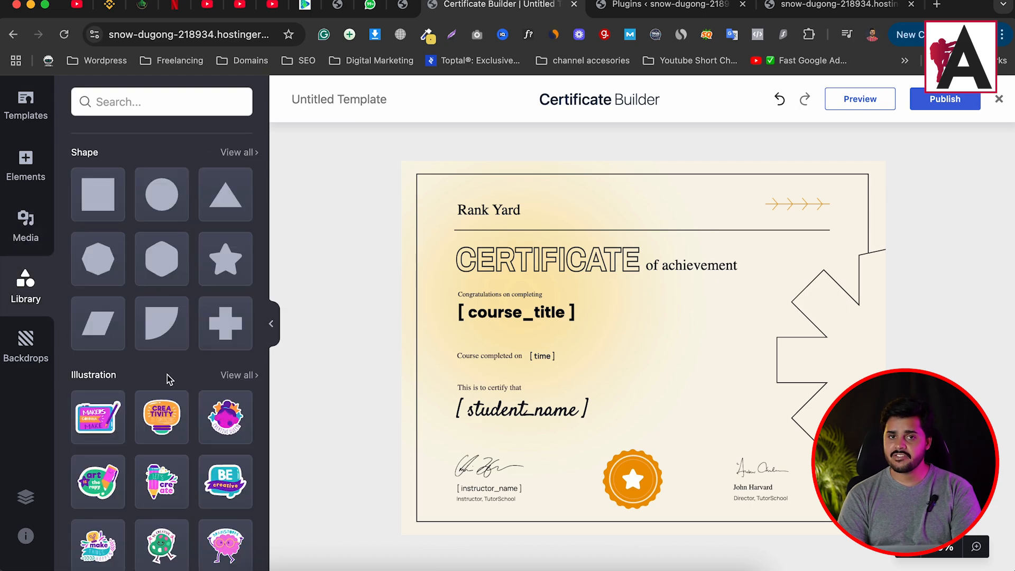
scroll(167, 379, down, 15)
scroll(167, 377, up, 9)
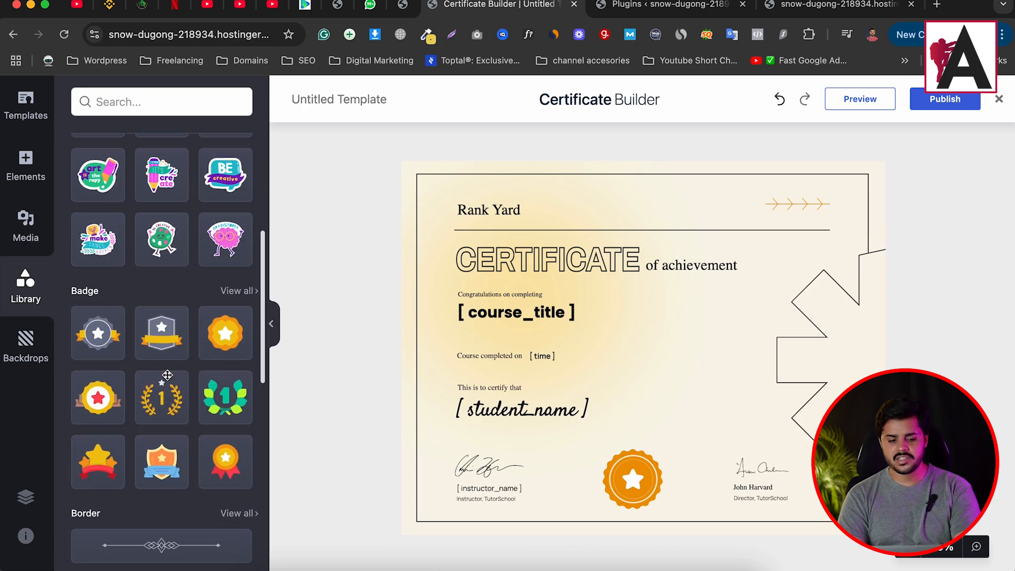
- Add a shield badge, try enlarging it, then delete it from the certificate
click(162, 346)
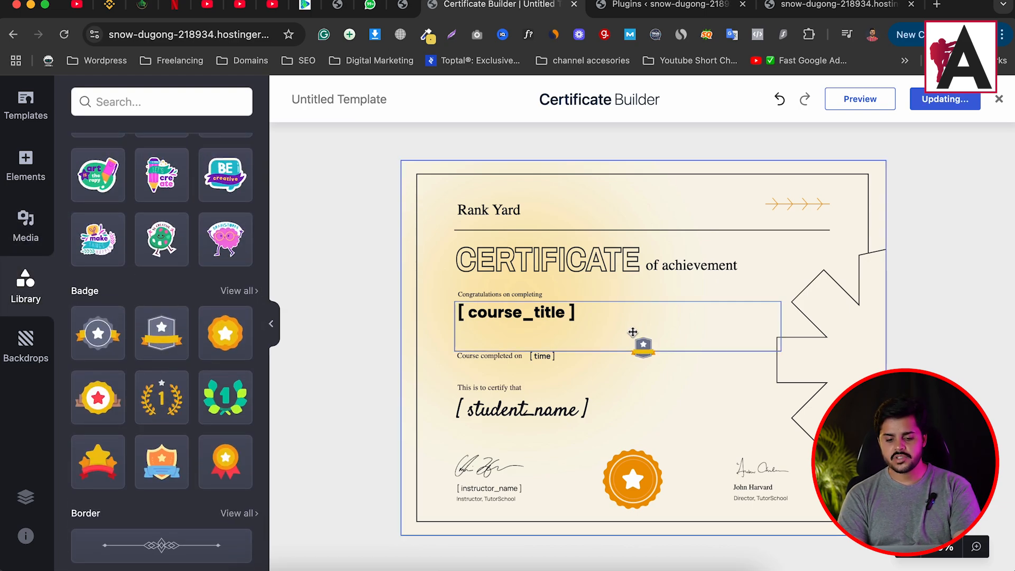
click(647, 354)
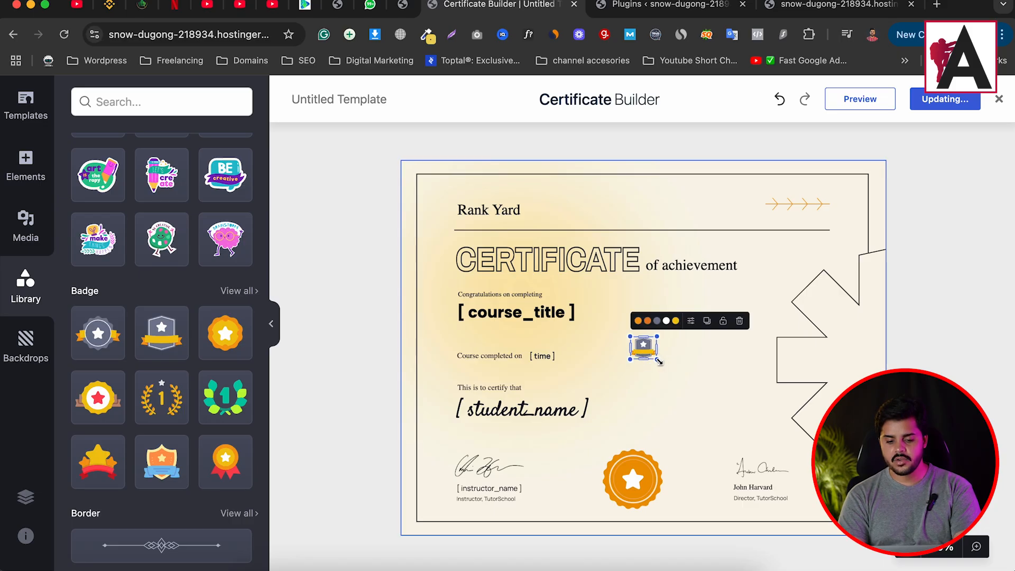
drag(658, 360, 776, 431)
key(super+z)
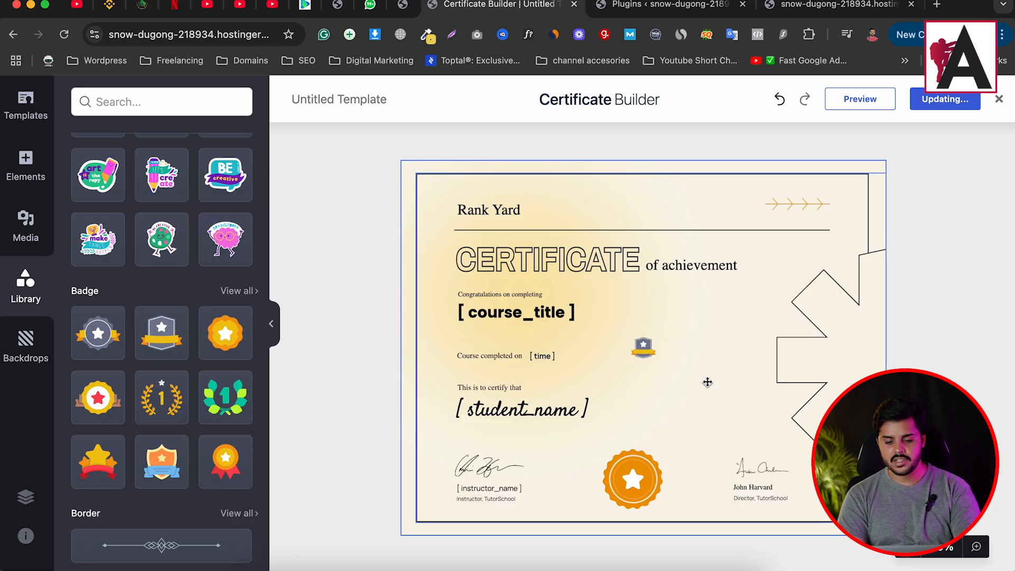
click(644, 347)
drag(658, 360, 755, 442)
click(711, 365)
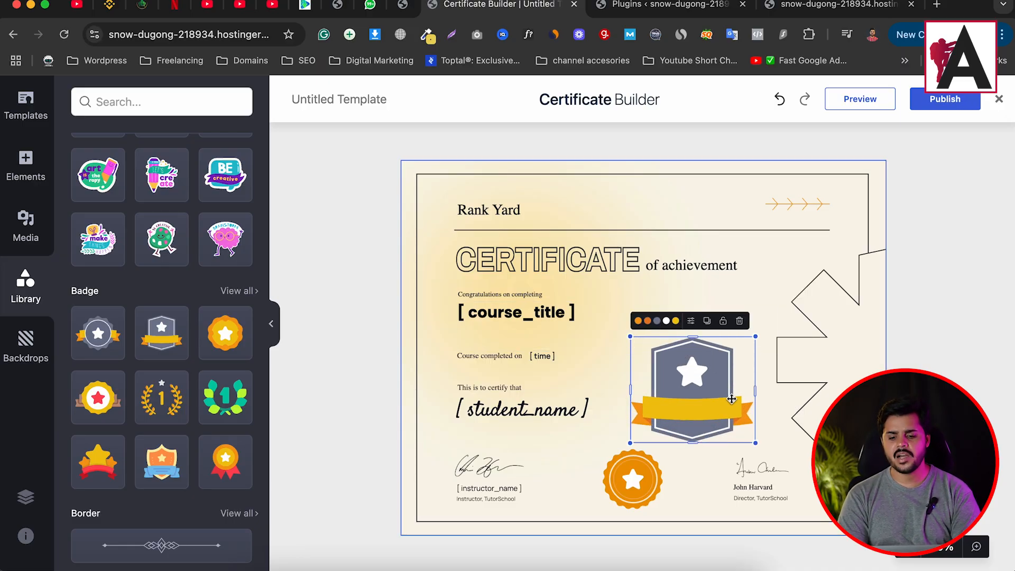
click(739, 320)
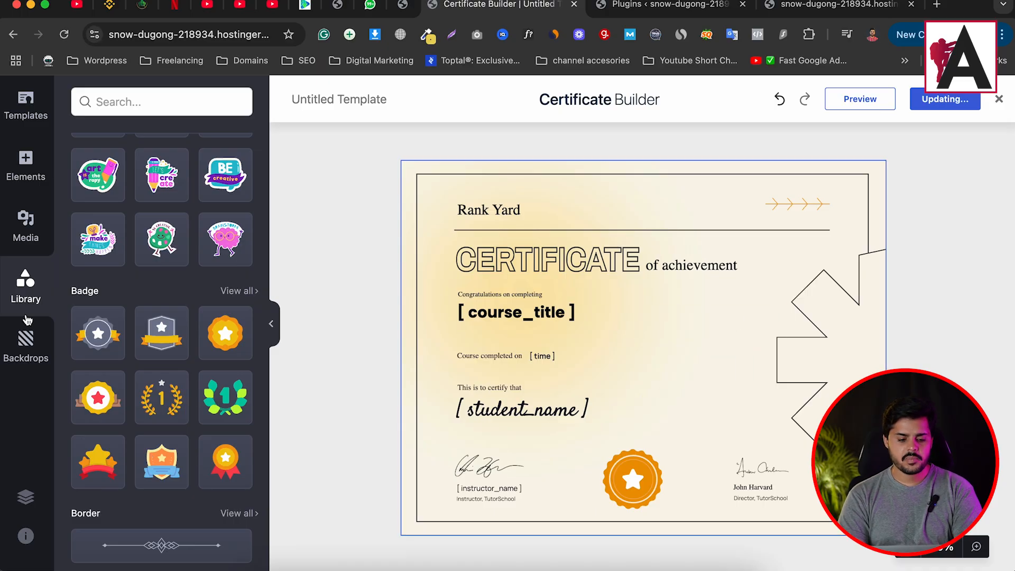
- Try white, magenta and dark green backdrops, settle on light green, and publish the certificate
click(25, 341)
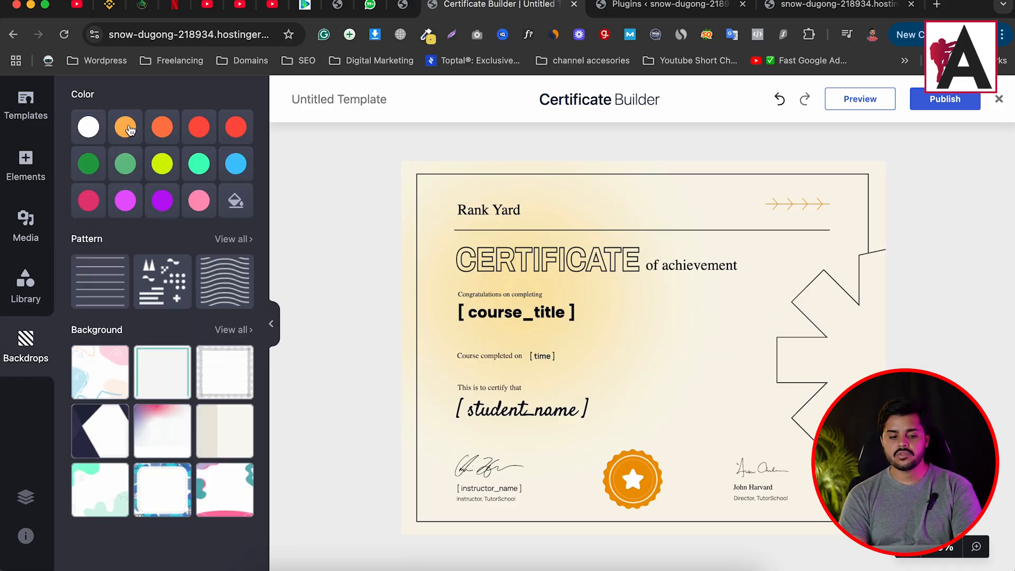
scroll(152, 362, down, 2)
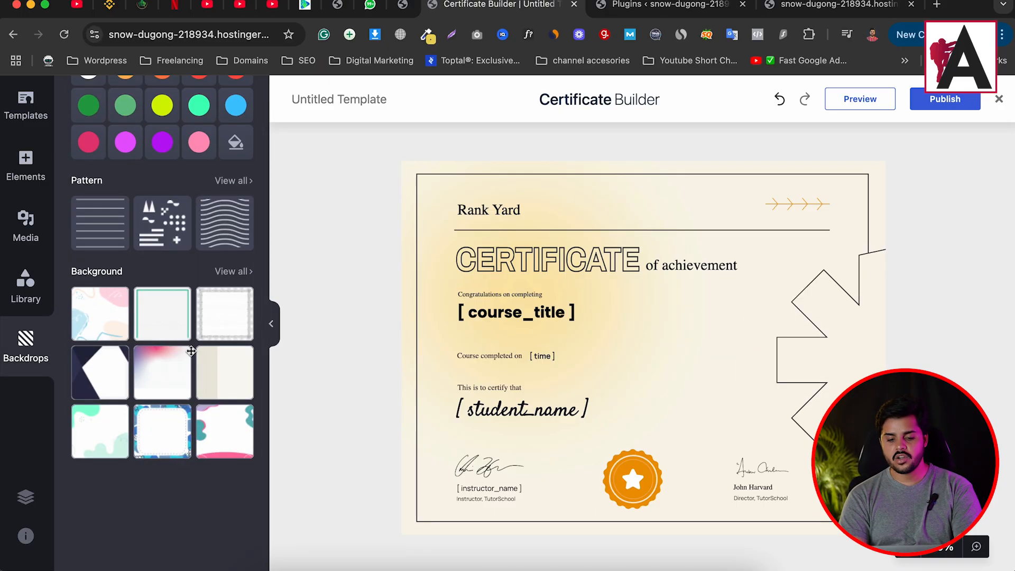
click(147, 374)
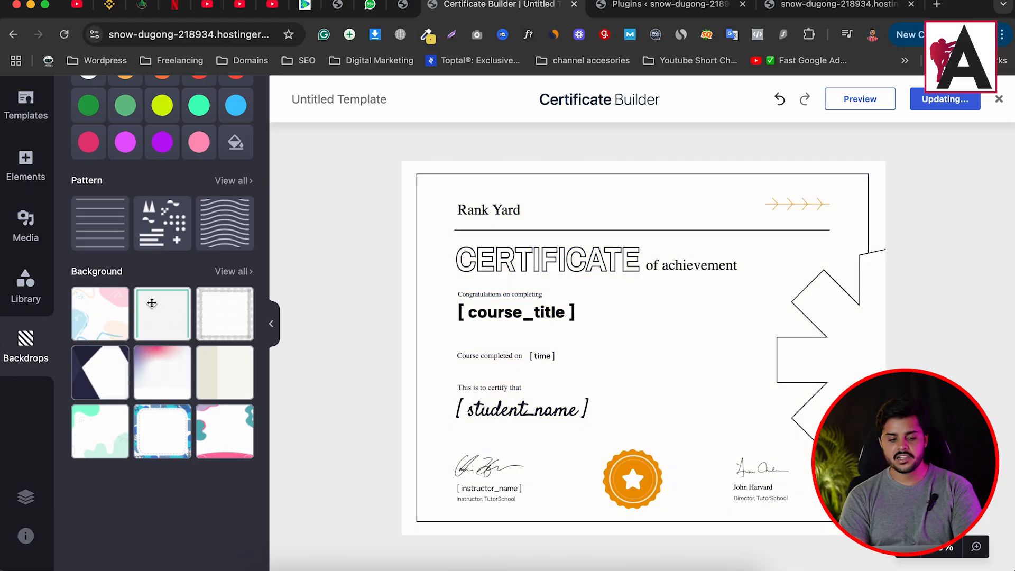
click(111, 302)
click(126, 140)
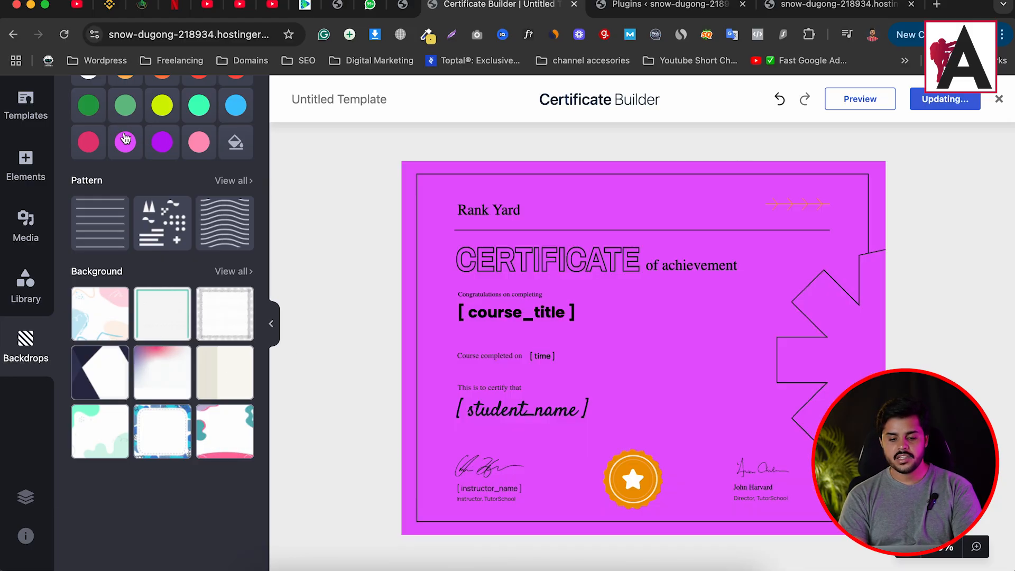
click(123, 109)
click(93, 108)
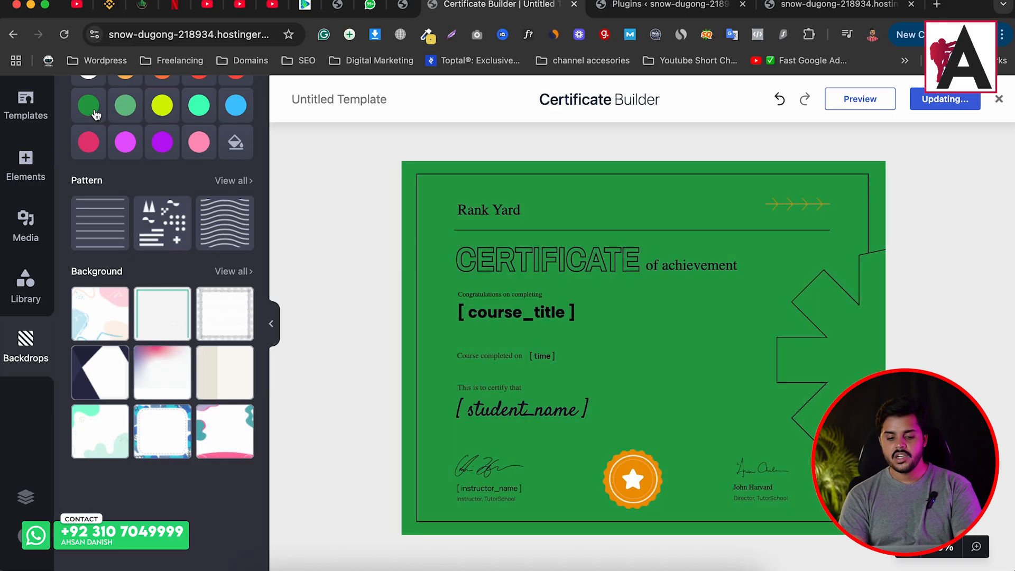
click(126, 116)
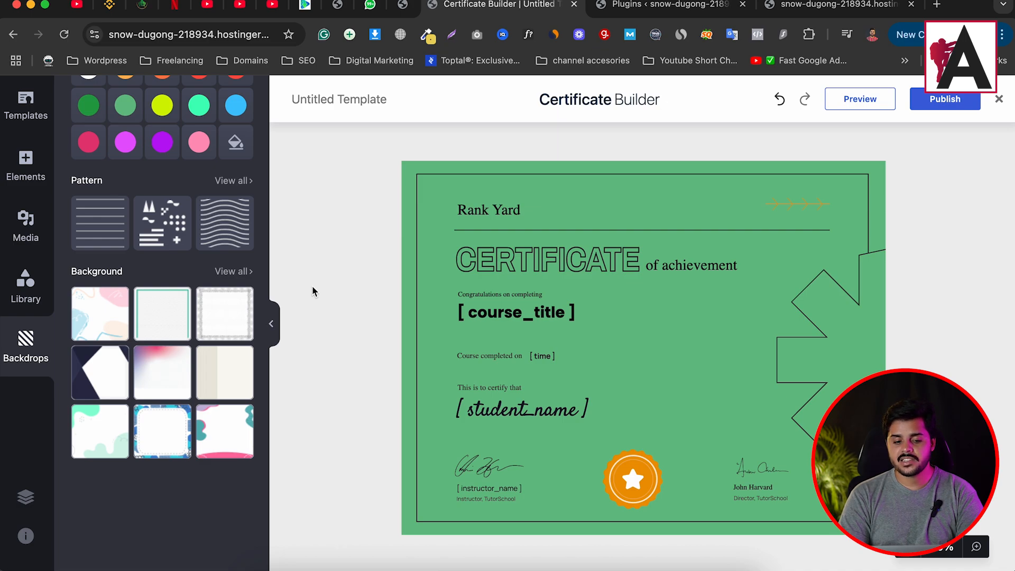
scroll(167, 207, up, 2)
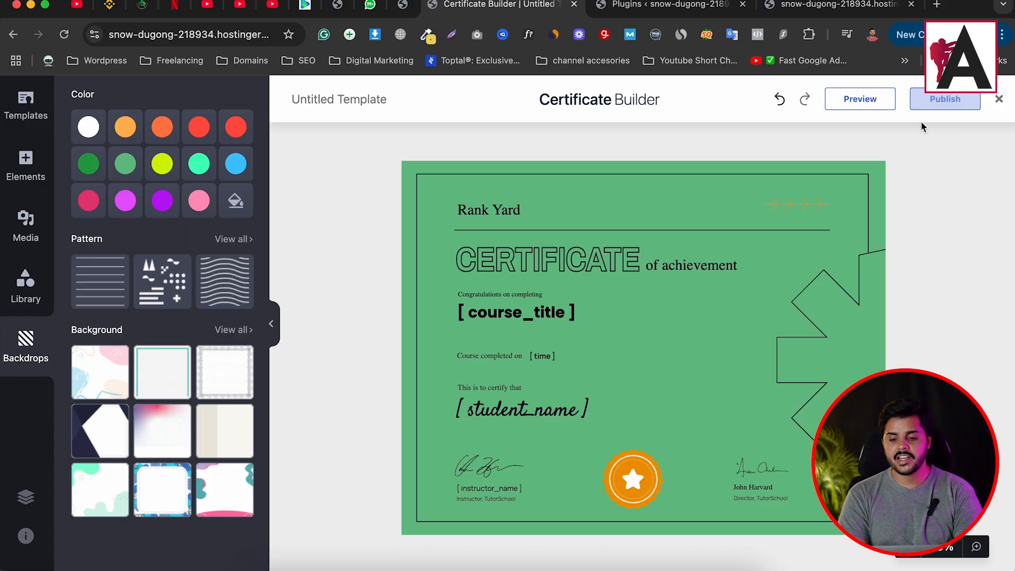
click(936, 105)
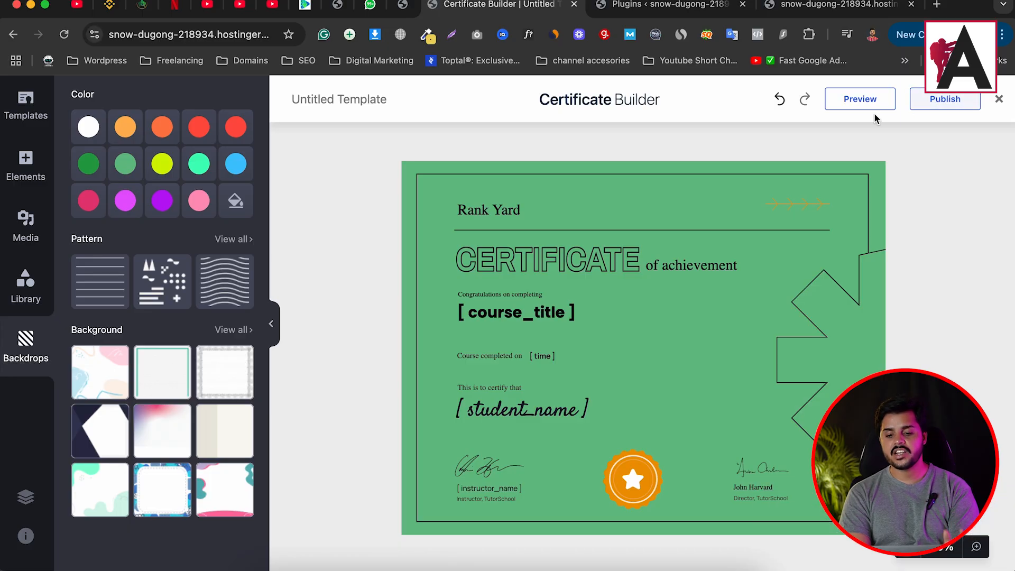
- Close the builder, open 'Wordpress Website Designing full Course in Urdu and Hindi' from Courses, and show its Curriculum
click(1000, 102)
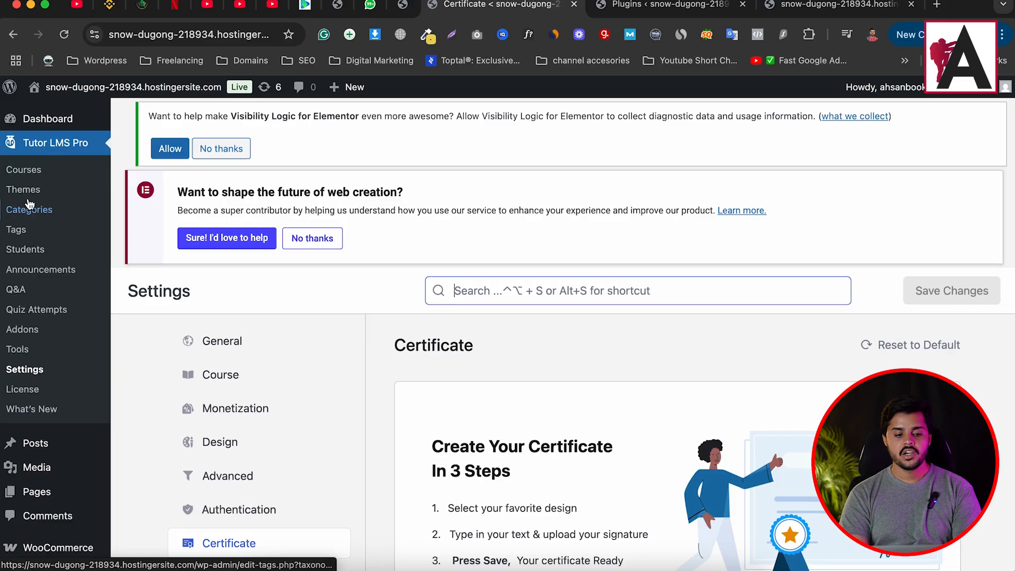
click(27, 171)
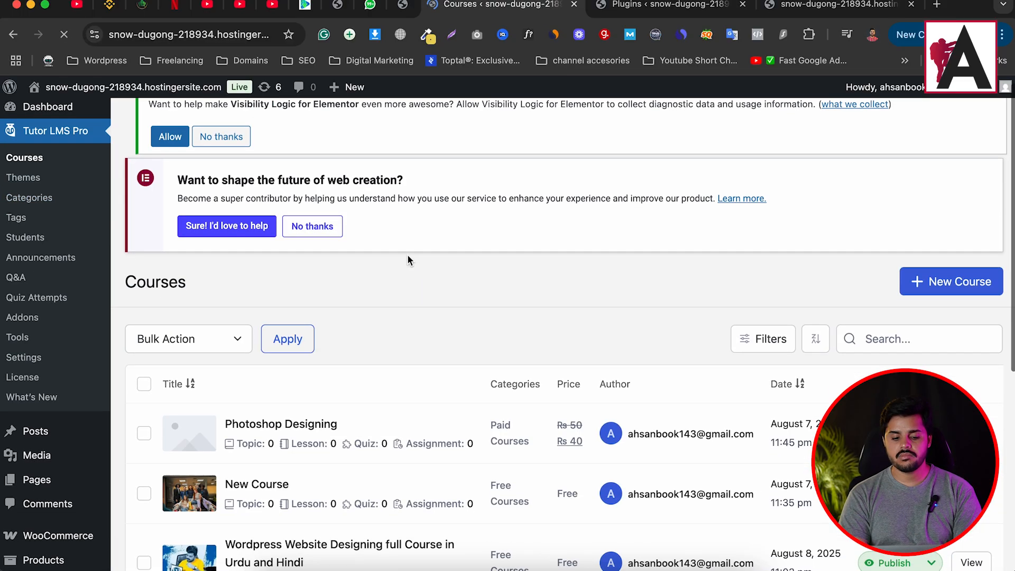
scroll(408, 255, down, 4)
click(268, 335)
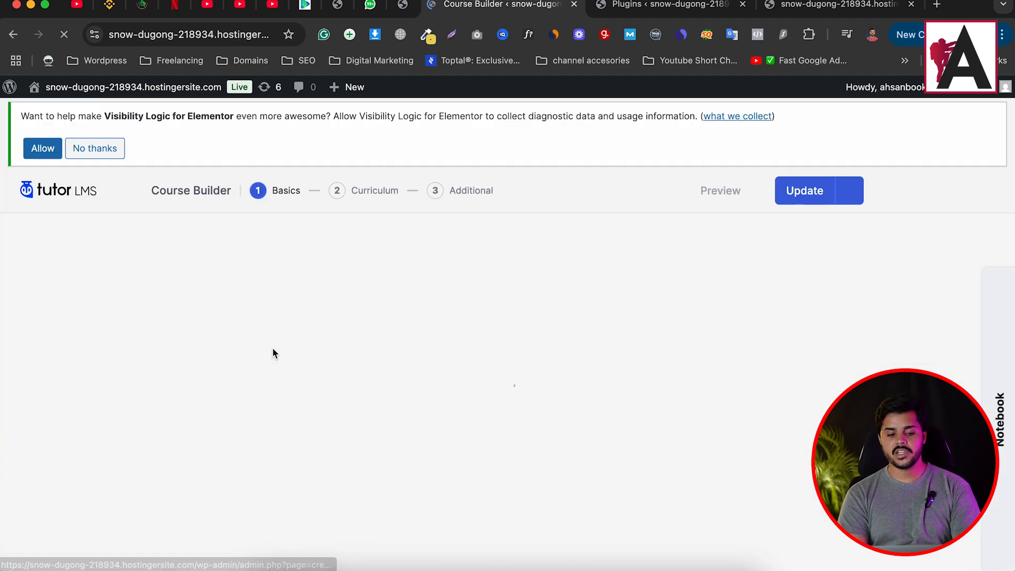
scroll(272, 347, down, 5)
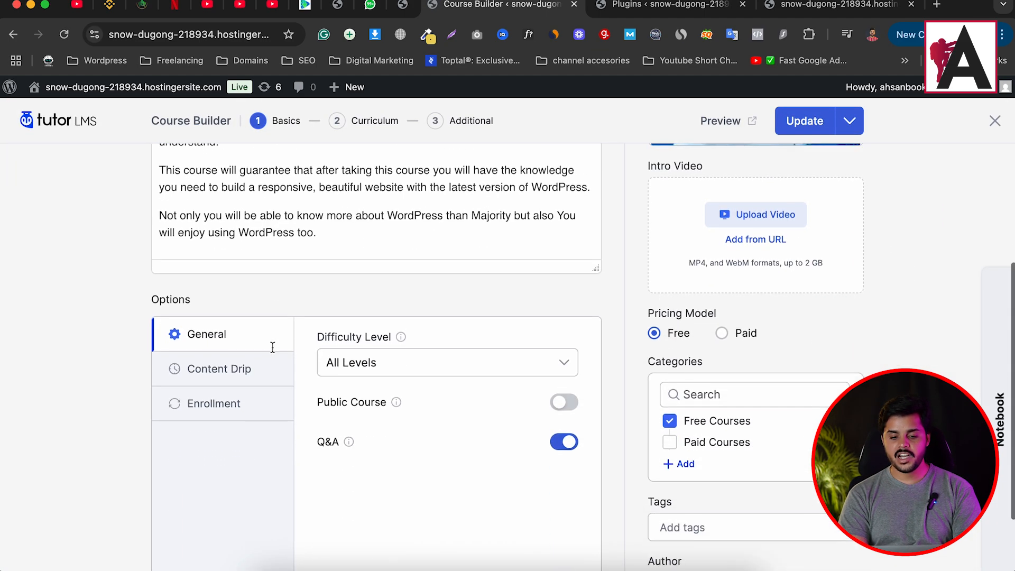
scroll(559, 290, down, 2)
scroll(497, 291, up, 10)
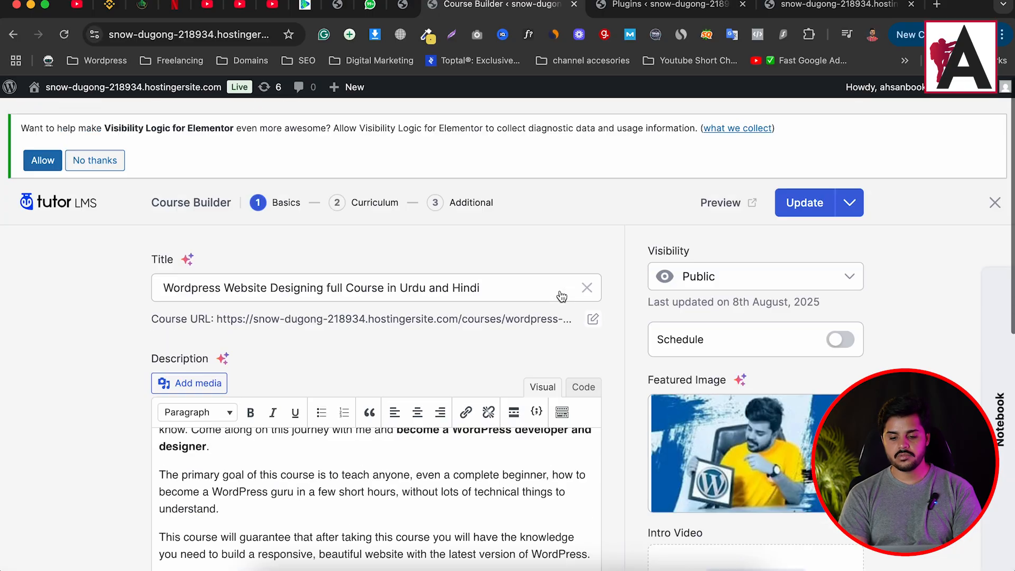
click(354, 191)
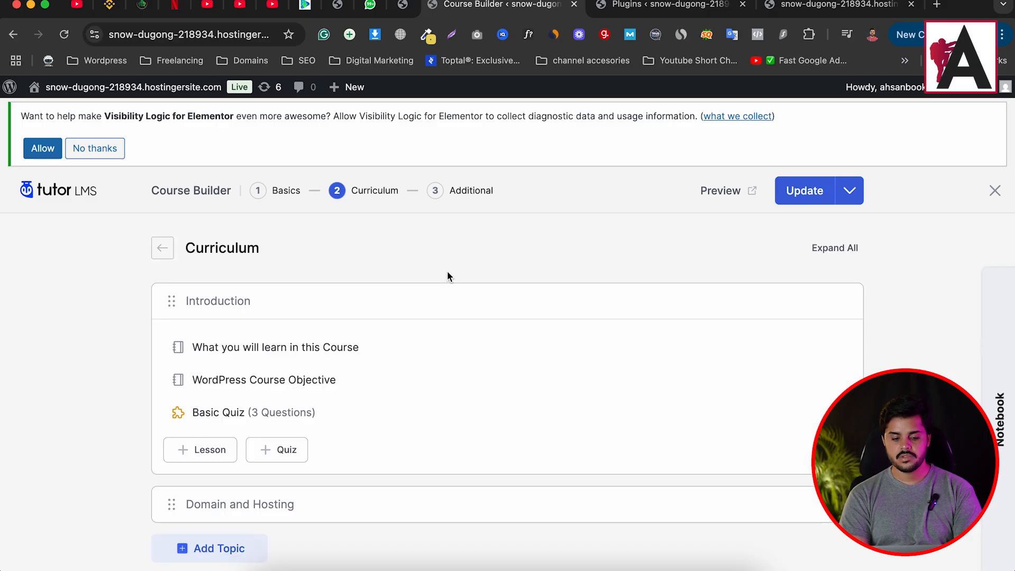
- Go to the course's Additional step and bring up its Certificate section
scroll(448, 276, down, 4)
scroll(446, 275, up, 5)
click(455, 201)
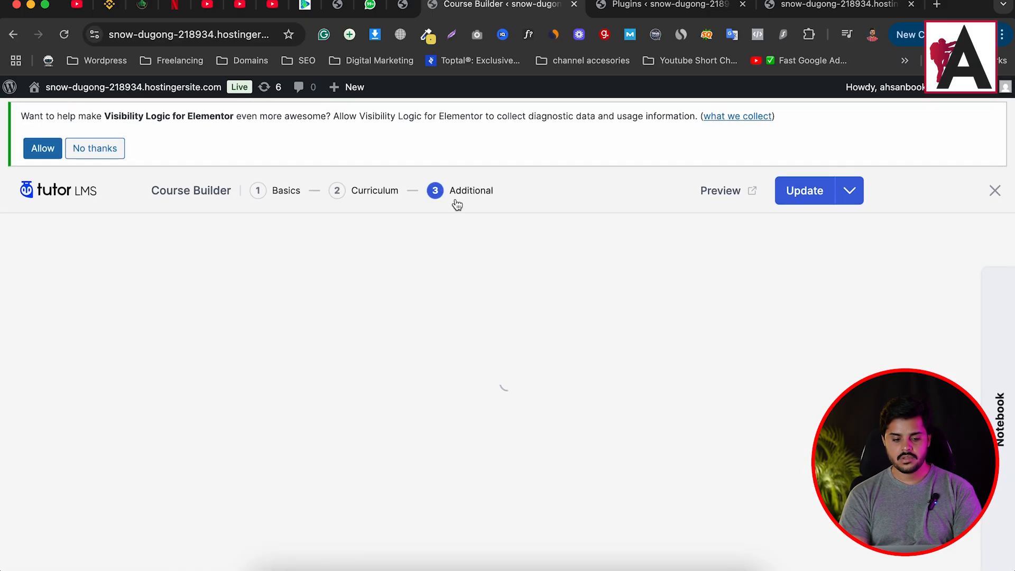
scroll(588, 278, down, 10)
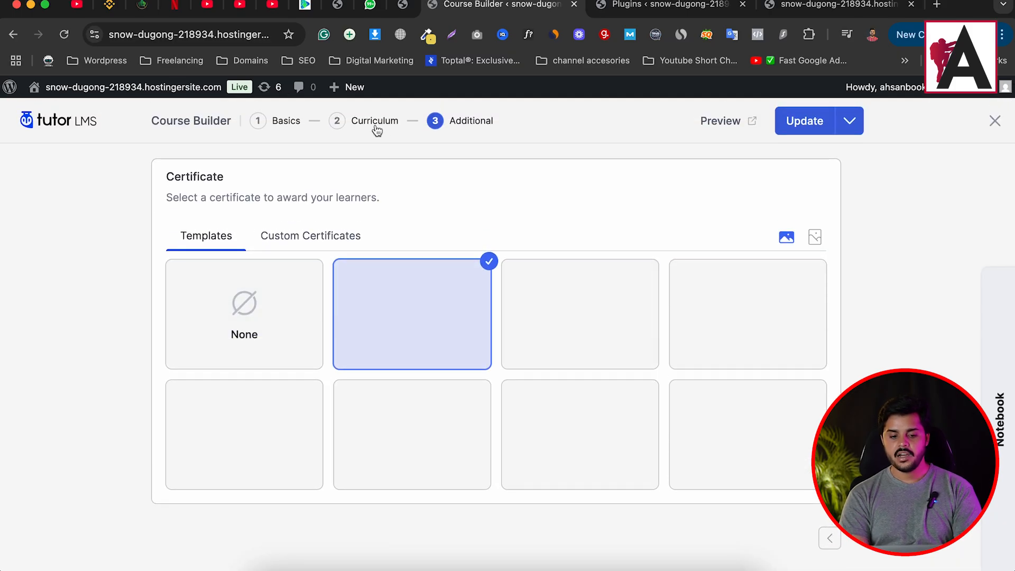
double_click(182, 178)
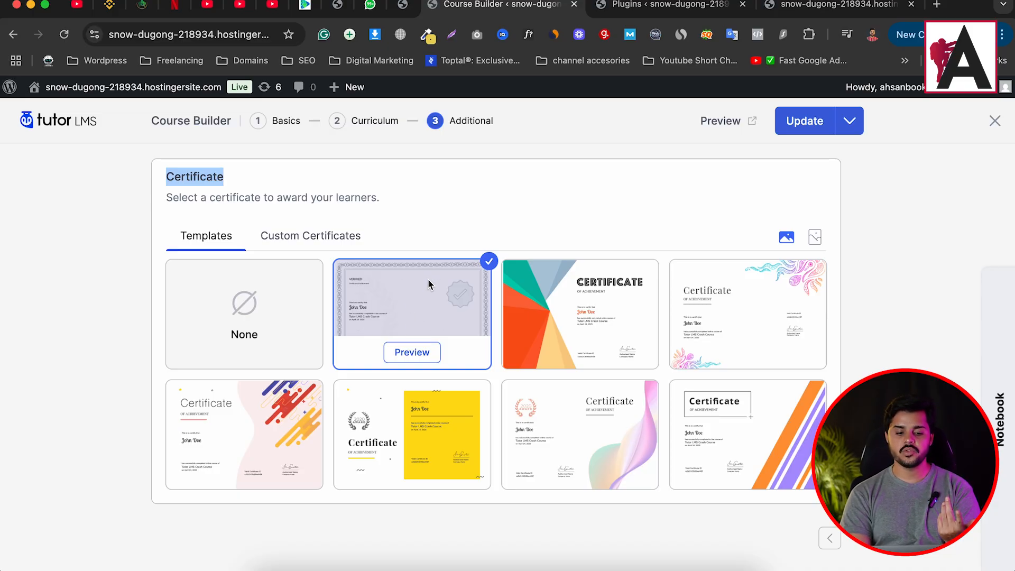
- Choose the green Rank Yard design under Custom Certificates and update the course
click(304, 239)
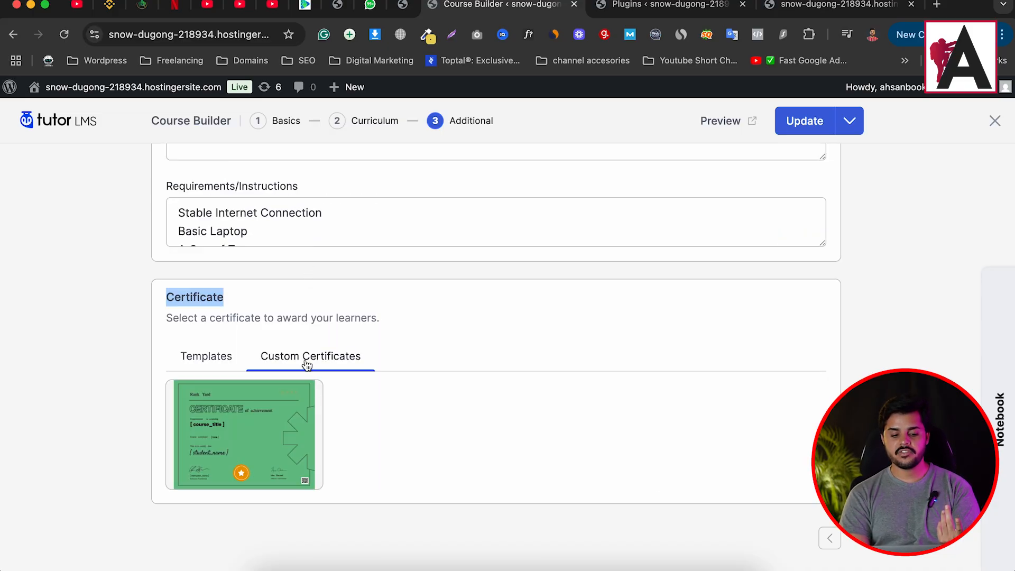
click(272, 472)
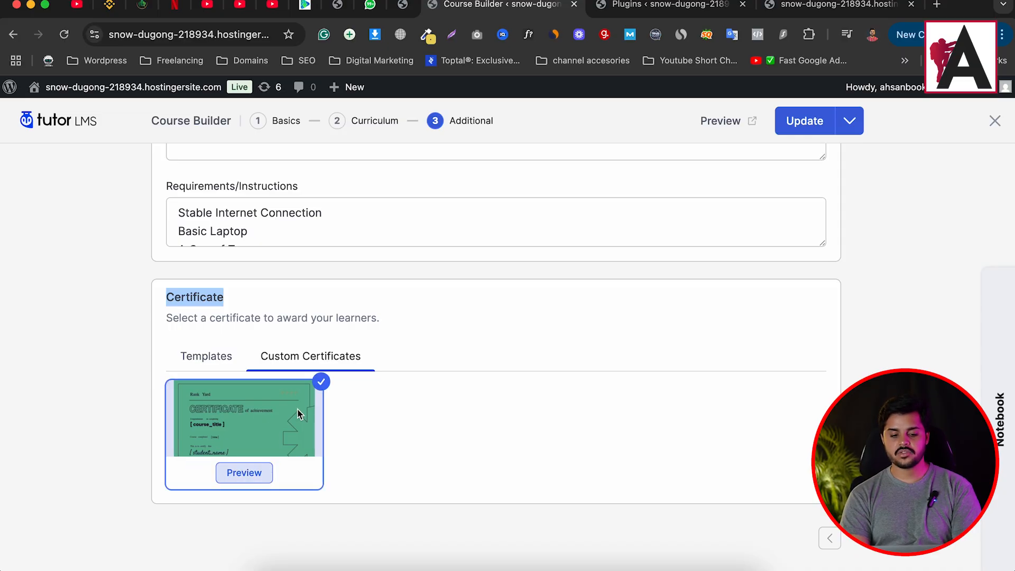
click(793, 123)
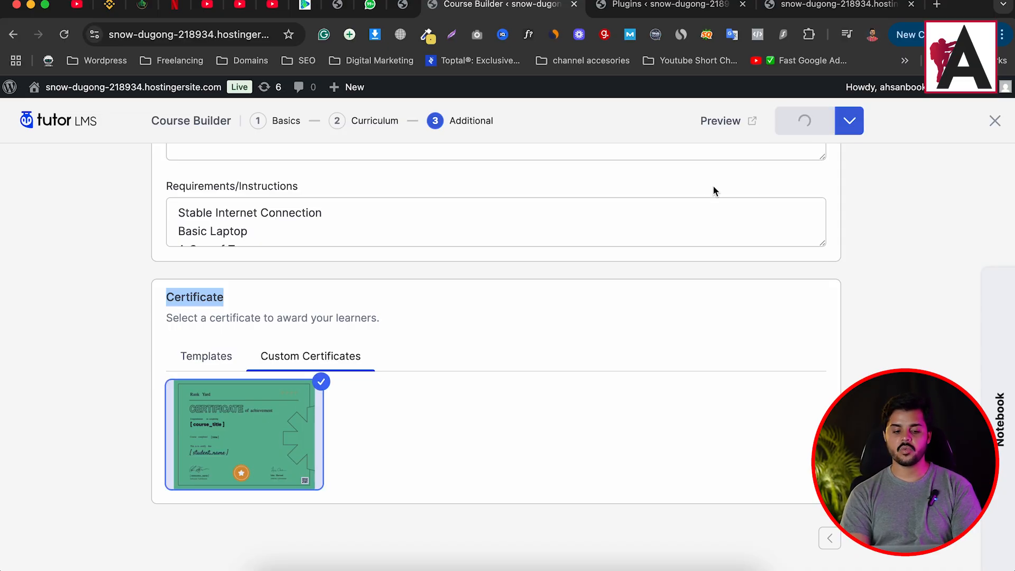